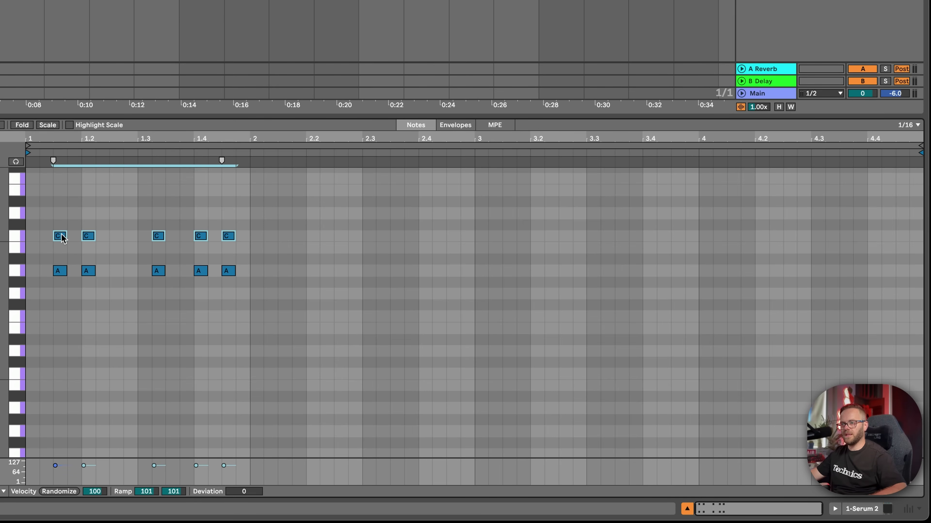
Copy the row of C notes up to E4 to add a third note to each of the five chords.
{"action": "left_click_drag", "start_coordinate": [61, 237], "coordinate": [65, 192]}
{"action": "scroll", "coordinate": [138, 250], "scroll_direction": "up", "scroll_amount": 3}
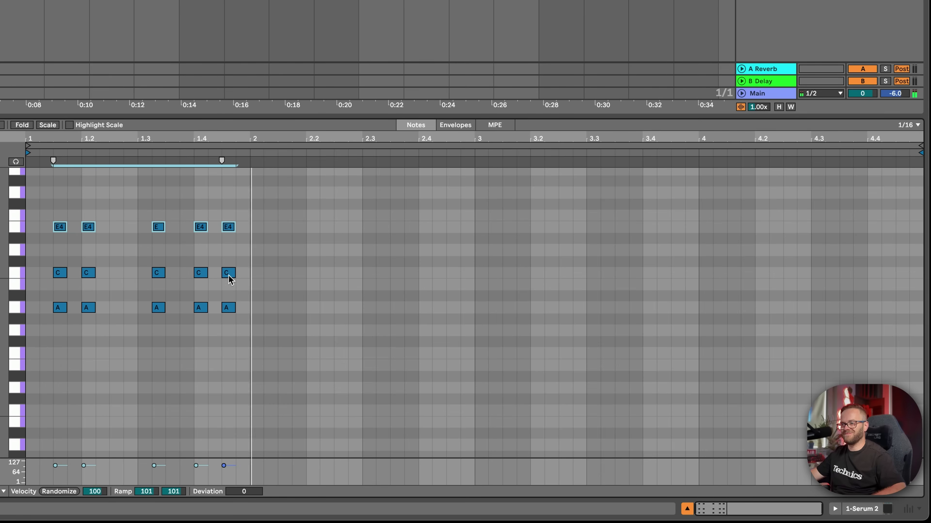
{"action": "left_click", "coordinate": [18, 252]}
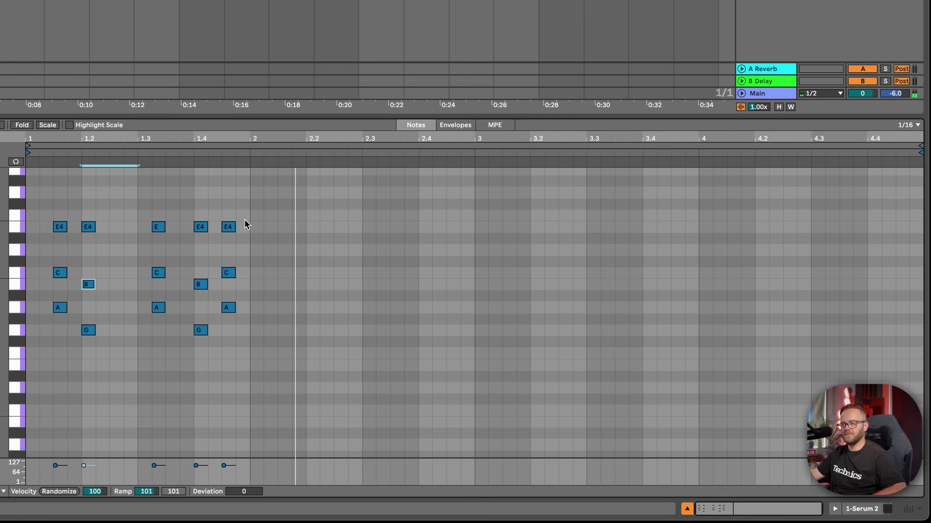
Move the five E4 notes down one octave.
{"action": "left_click_drag", "start_coordinate": [253, 219], "coordinate": [255, 242]}
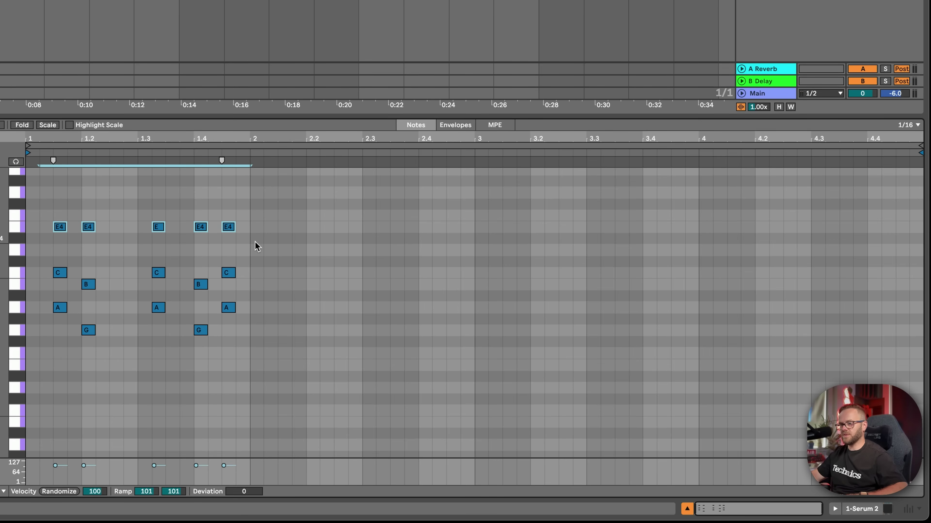
{"action": "key", "text": "shift+Down"}
{"action": "left_click_drag", "start_coordinate": [251, 262], "coordinate": [25, 389]}
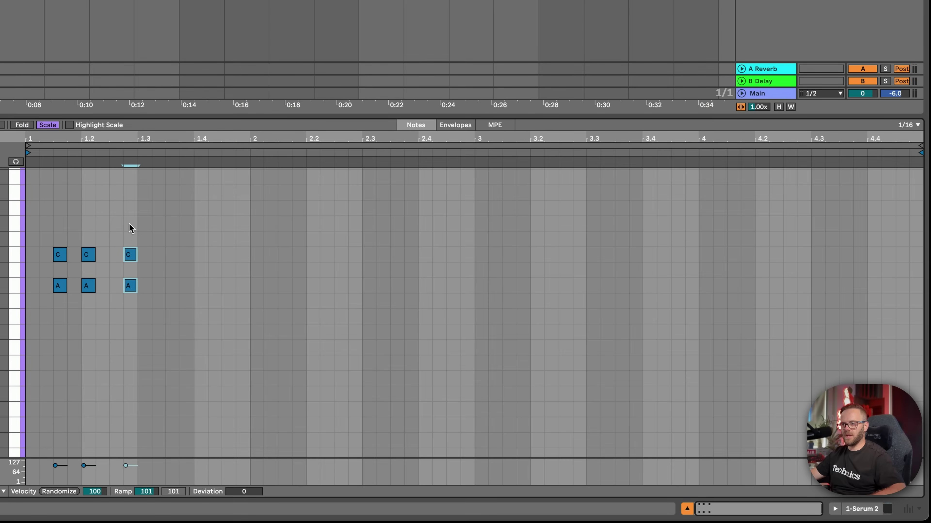
Duplicate the three-chord A and C pattern three times to fill two bars, and move the last chord one sixteenth earlier.
{"action": "key", "text": "ctrl+a"}
{"action": "key", "text": "ctrl+d"}
{"action": "key", "text": "ctrl+d"}
{"action": "key", "text": "ctrl+d"}
{"action": "left_click", "coordinate": [484, 296]}
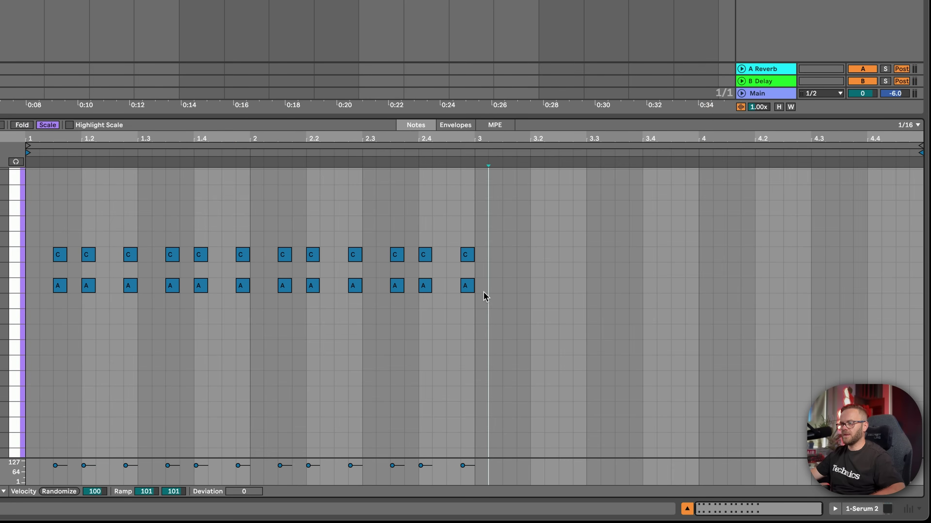
{"action": "left_click_drag", "start_coordinate": [466, 212], "coordinate": [463, 349]}
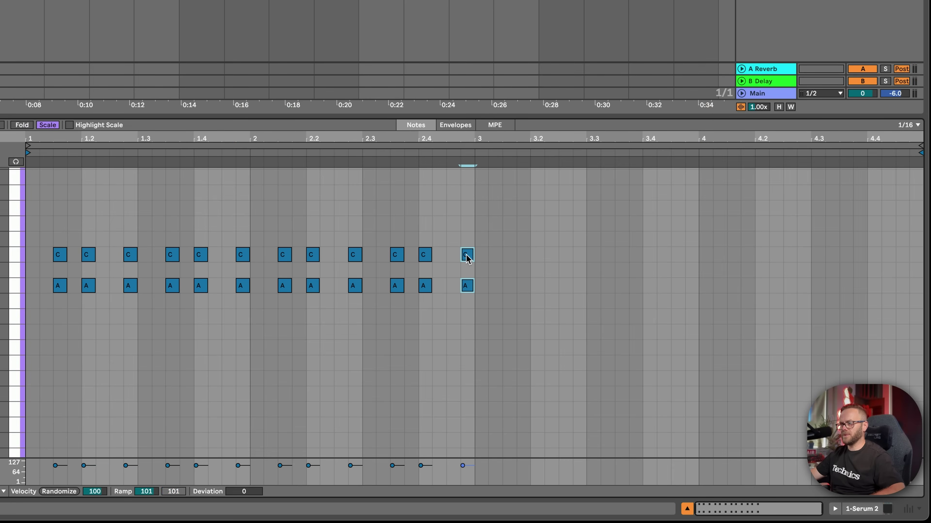
{"action": "left_click_drag", "start_coordinate": [466, 257], "coordinate": [459, 266]}
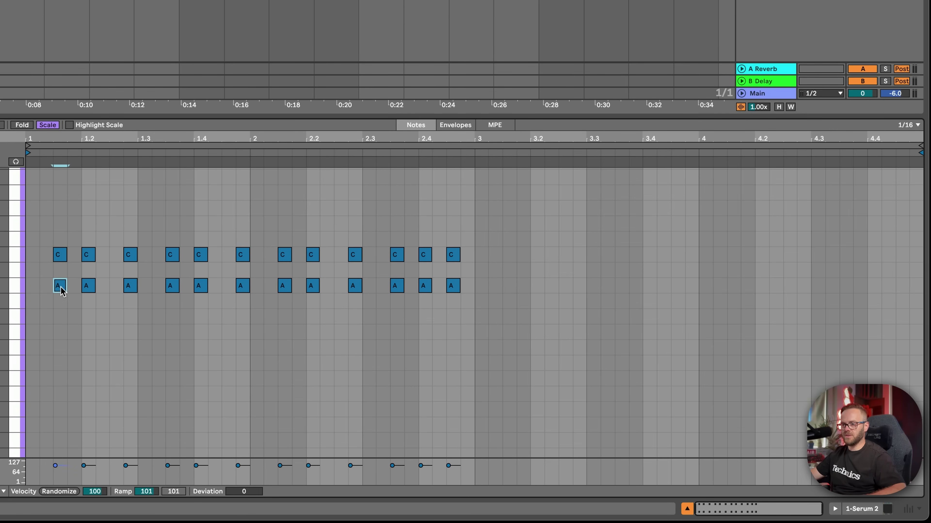
Copy the first A note down an octave into five gaps between the chords as a bass line, and play the pattern.
{"action": "left_click_drag", "start_coordinate": [61, 287], "coordinate": [115, 394]}
{"action": "left_click_drag", "start_coordinate": [115, 394], "coordinate": [228, 394]}
{"action": "left_click_drag", "start_coordinate": [227, 394], "coordinate": [340, 394]}
{"action": "left_click_drag", "start_coordinate": [339, 394], "coordinate": [409, 393]}
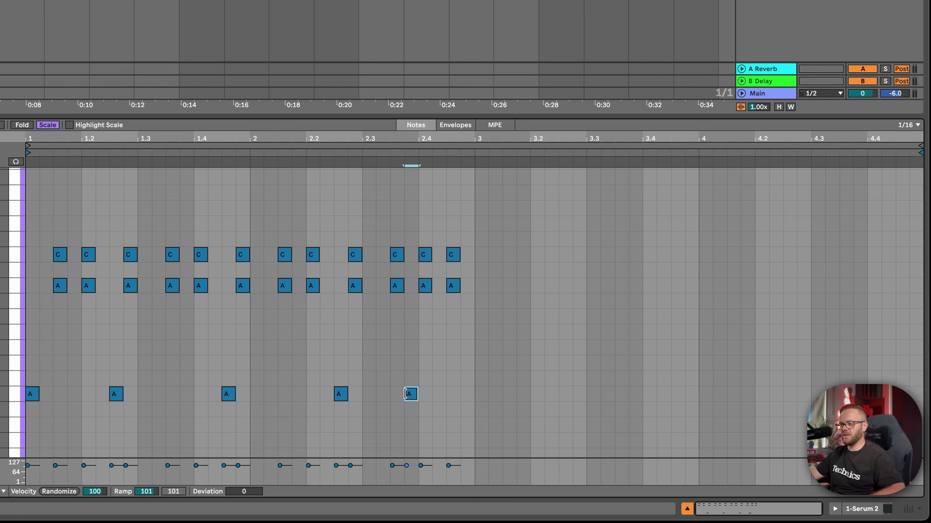
{"action": "key", "text": "space"}
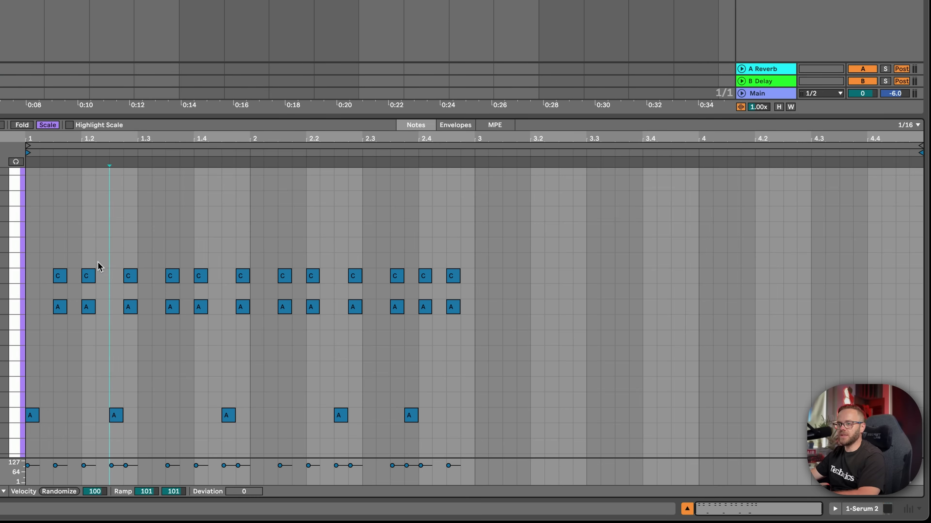
{"action": "key", "text": "space"}
Raise the first two C notes to D, and lower the three C notes from just before bar 2 through 2.2 to B.
{"action": "left_click_drag", "start_coordinate": [34, 252], "coordinate": [111, 287]}
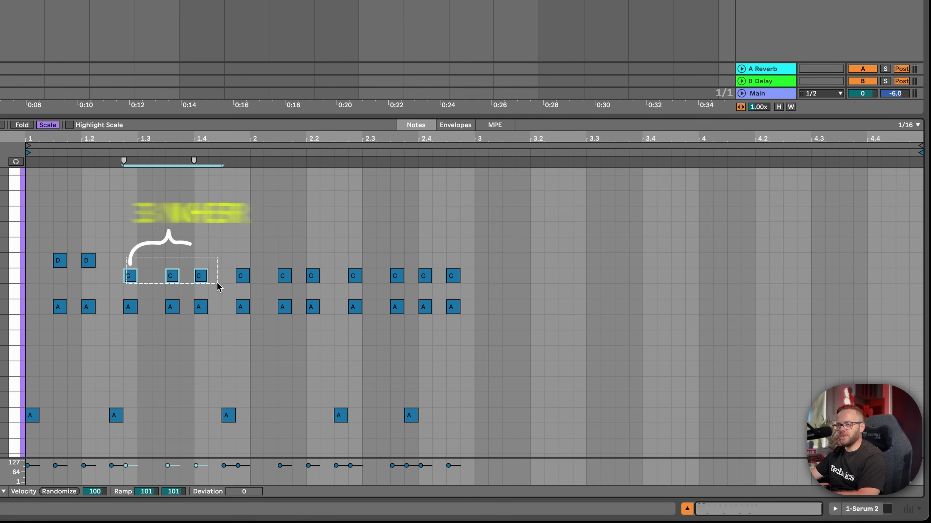
{"action": "left_click_drag", "start_coordinate": [239, 259], "coordinate": [313, 284]}
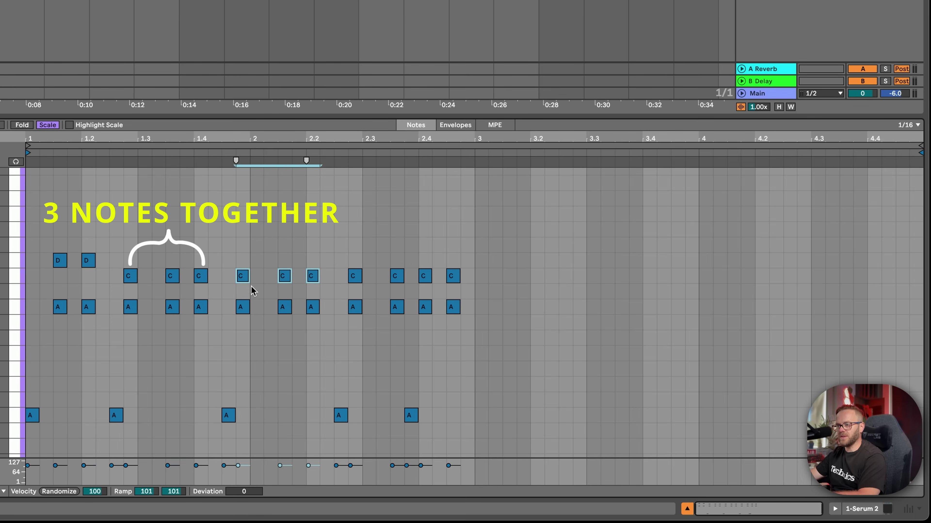
{"action": "key", "text": "Down"}
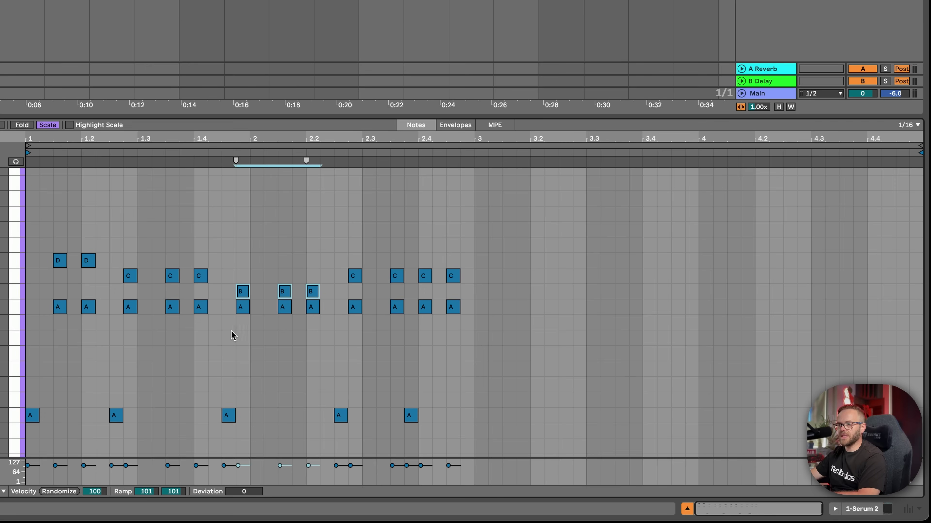
Lower the last seven A notes of the chords to G, and lower the C note at 2.4 to B.
{"action": "left_click_drag", "start_coordinate": [230, 331], "coordinate": [474, 312]}
{"action": "key", "text": "Down"}
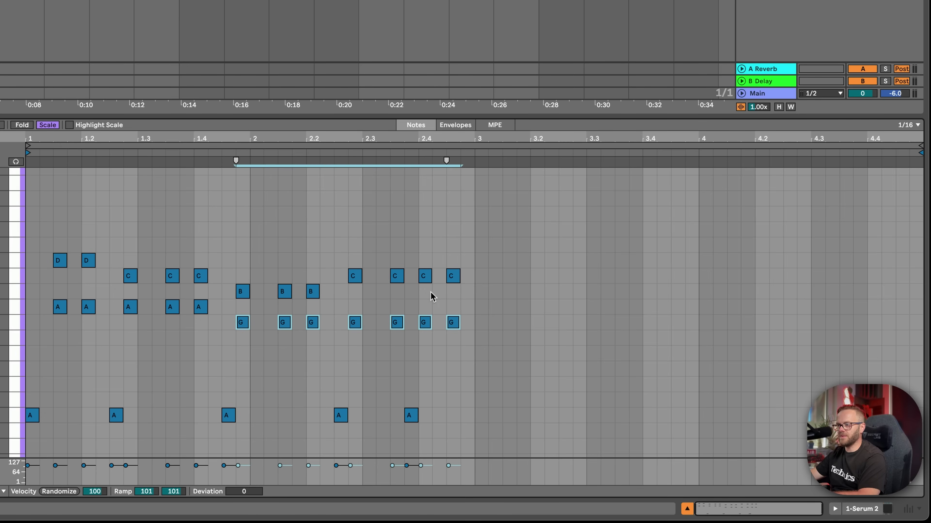
{"action": "left_click", "coordinate": [425, 275]}
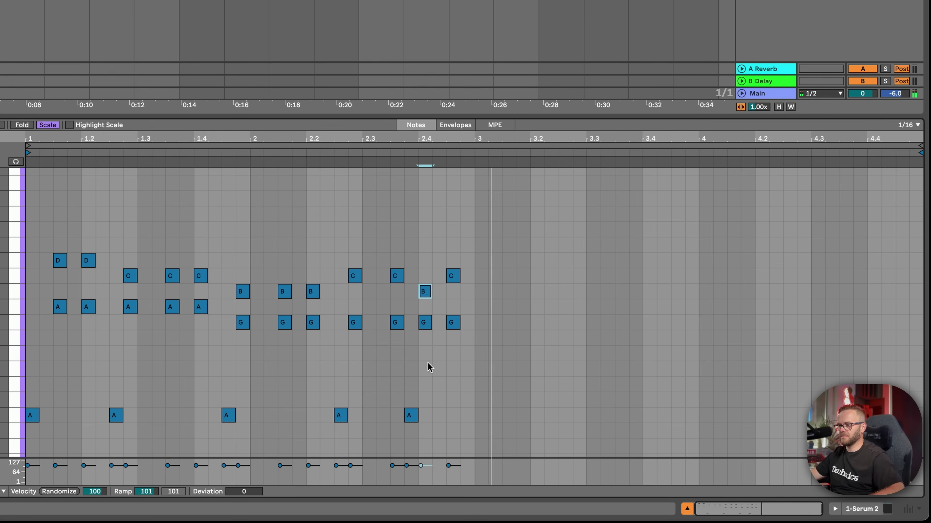
Duplicate the two-bar note pattern and extend the arrangement clip to bar 9, filling eight bars with the pattern.
{"action": "key", "text": "ctrl+a"}
{"action": "key", "text": "ctrl+d"}
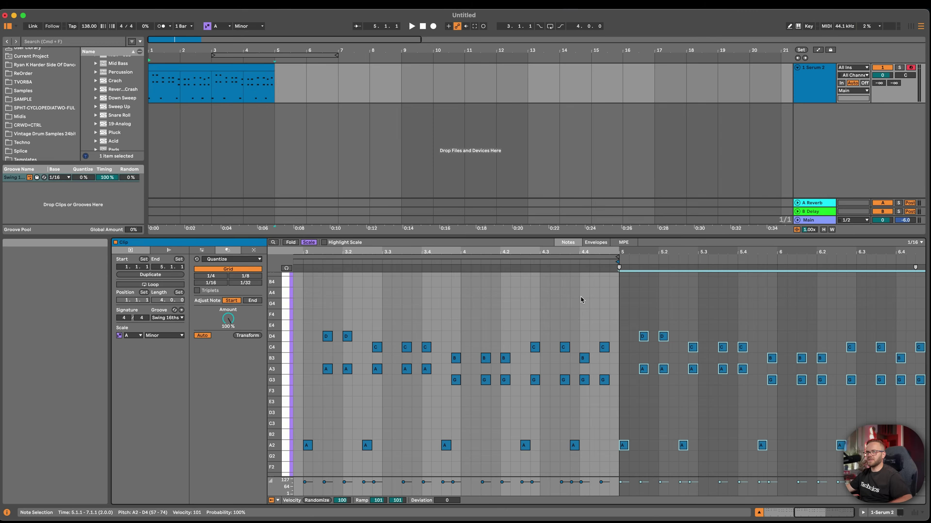
{"action": "left_click_drag", "start_coordinate": [270, 69], "coordinate": [403, 68]}
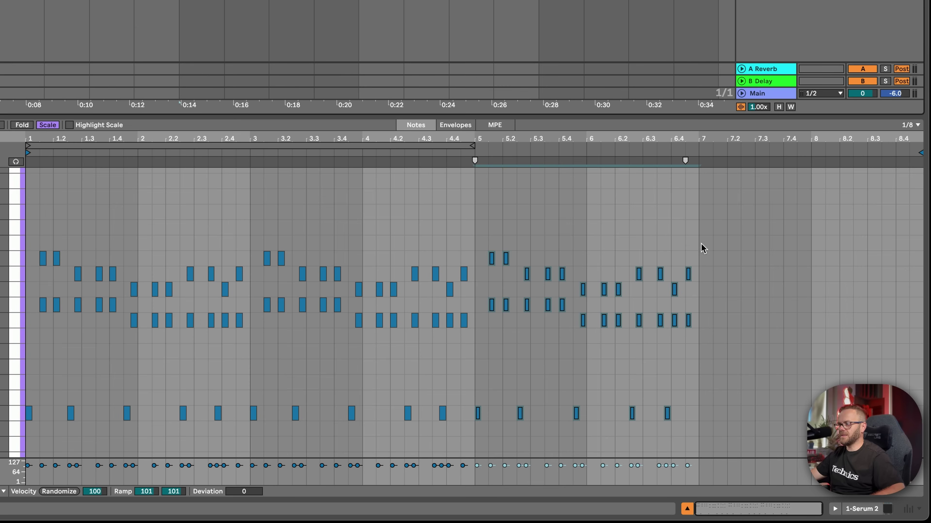
{"action": "left_click_drag", "start_coordinate": [700, 235], "coordinate": [478, 427]}
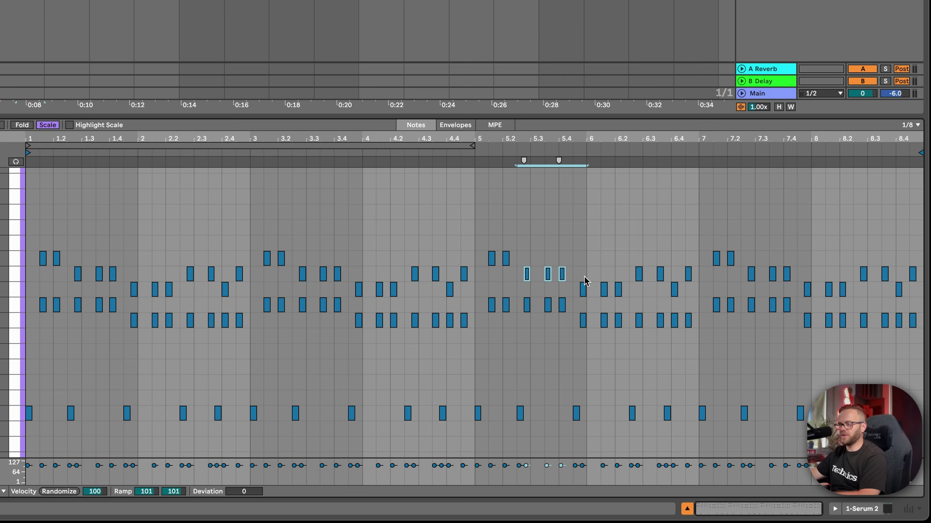
Raise the last three C notes of bar 5 to E, and raise the G notes around bar 4 to A.
{"action": "key", "text": "Up"}
{"action": "key", "text": "Up"}
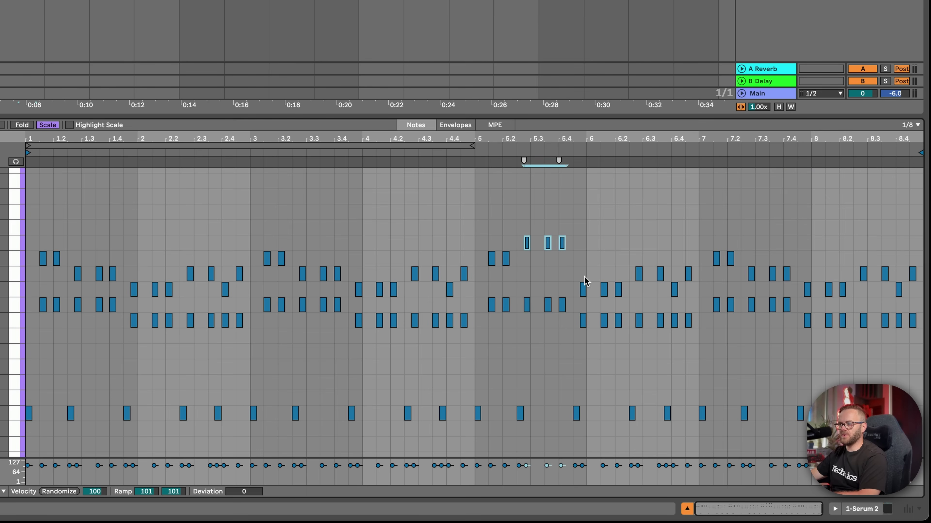
{"action": "left_click_drag", "start_coordinate": [346, 317], "coordinate": [480, 327]}
{"action": "key", "text": "Up"}
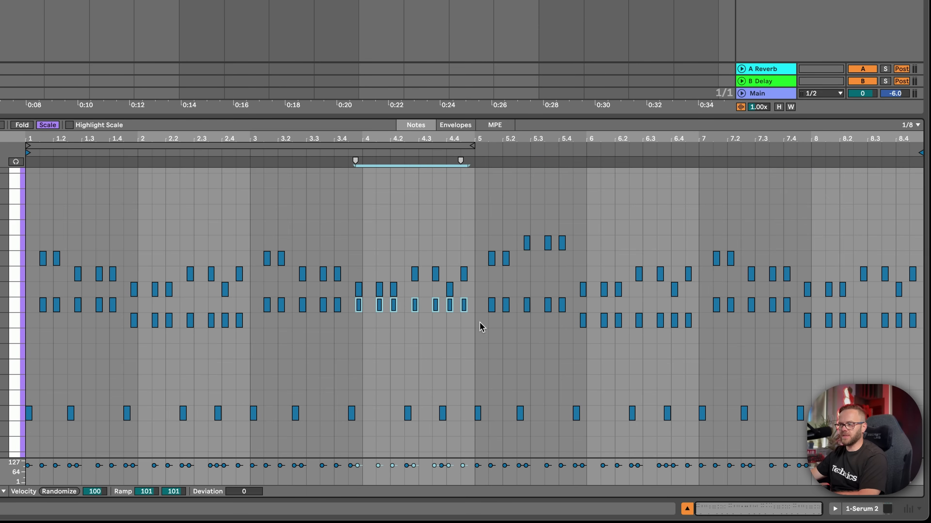
Raise the G notes around bar 6 to A, along with some of the G notes in the second half of bar 8.
{"action": "left_click_drag", "start_coordinate": [713, 343], "coordinate": [659, 345]}
{"action": "left_click_drag", "start_coordinate": [712, 301], "coordinate": [578, 324]}
{"action": "key", "text": "Up"}
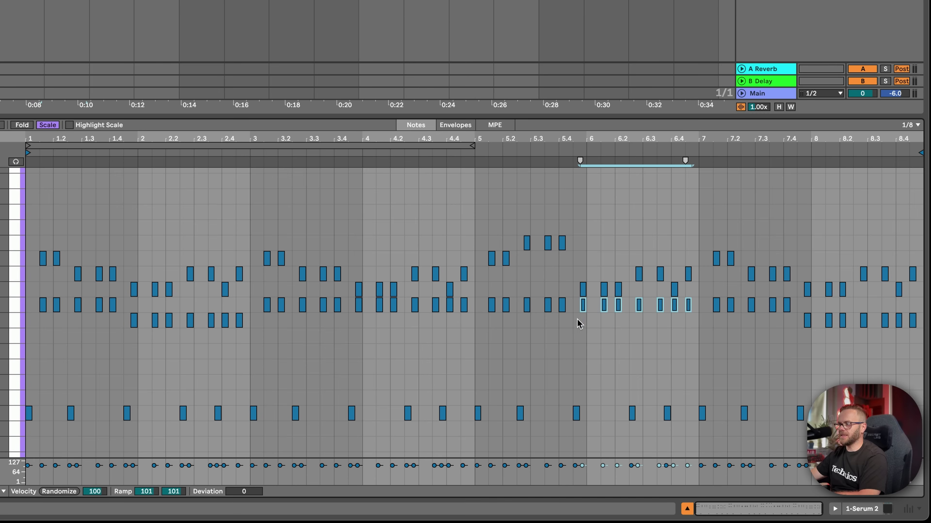
{"action": "left_click_drag", "start_coordinate": [859, 308], "coordinate": [876, 325]}
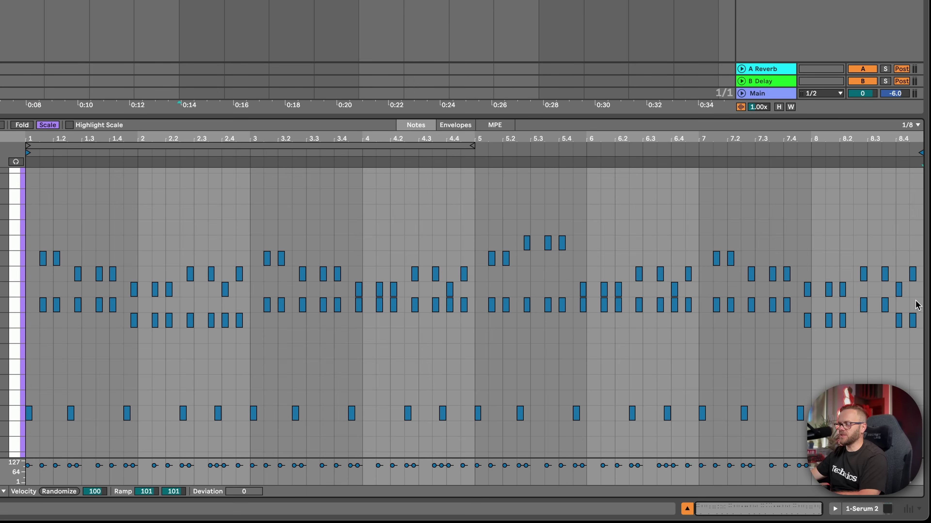
Raise the three C notes in bar 7 to E.
{"action": "left_click_drag", "start_coordinate": [721, 286], "coordinate": [801, 267]}
{"action": "key", "text": "Up"}
{"action": "key", "text": "Up"}
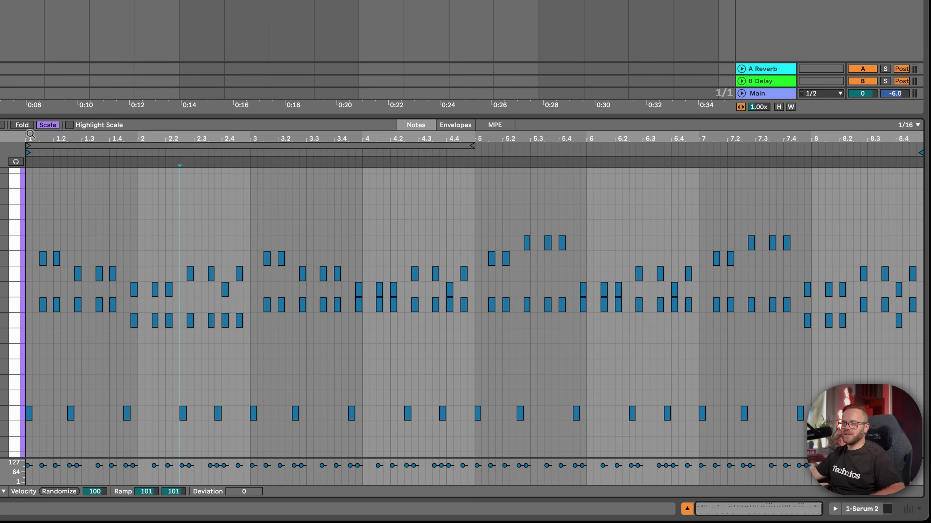
Inspect the opening chord rhythm, selecting the B3 and G3 chord just before bar 2.
{"action": "key", "text": "plus"}
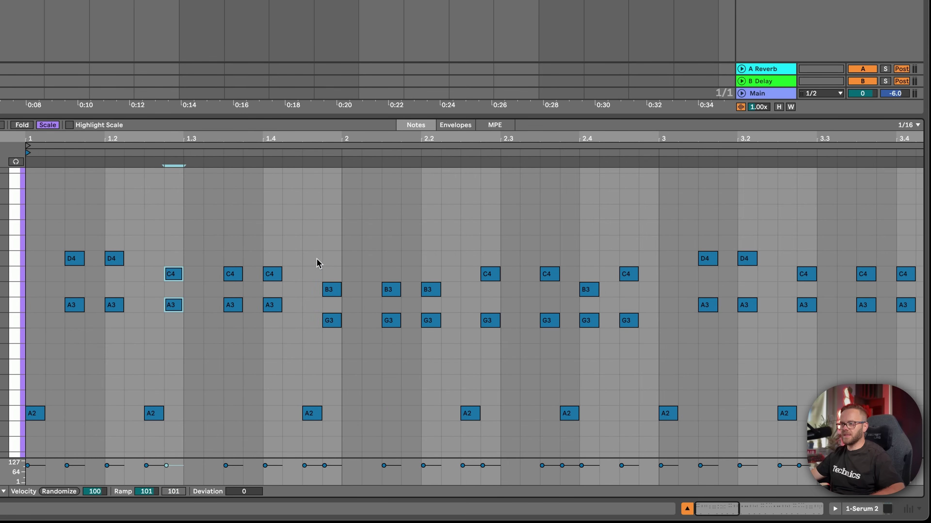
{"action": "left_click_drag", "start_coordinate": [323, 258], "coordinate": [329, 342]}
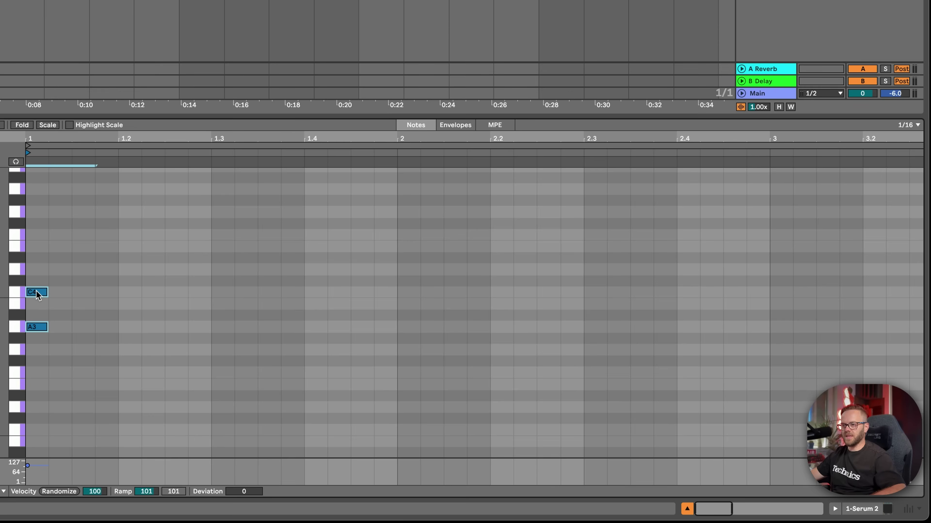
Copy the A3 and C4 chord to 1.2, 1.2.3, 1.3.3 and 1.4.3, and lengthen all notes to an eighth.
{"action": "left_click_drag", "start_coordinate": [37, 294], "coordinate": [363, 297]}
{"action": "key", "text": "ctrl+a"}
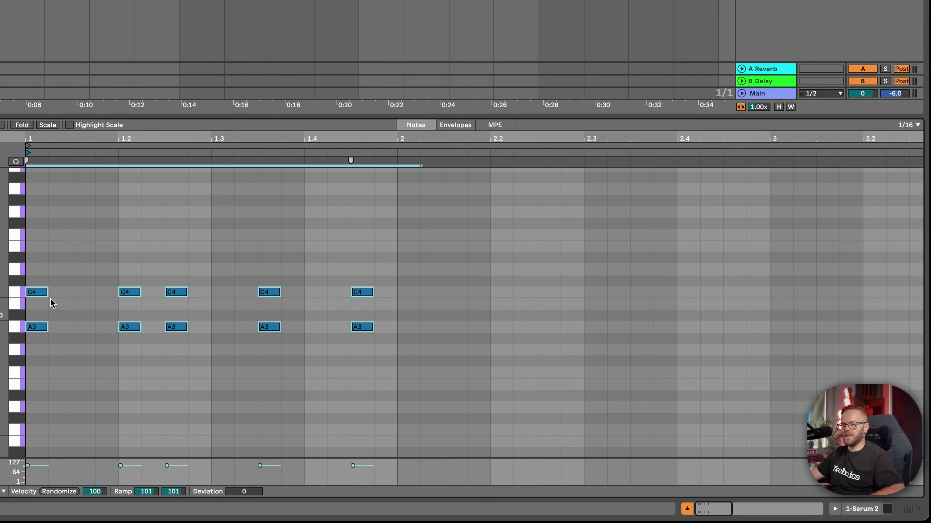
{"action": "left_click_drag", "start_coordinate": [47, 293], "coordinate": [71, 293]}
Duplicate the one-bar five-chord pattern twice so it fills bars 2 and 3.
{"action": "left_click_drag", "start_coordinate": [388, 259], "coordinate": [26, 364]}
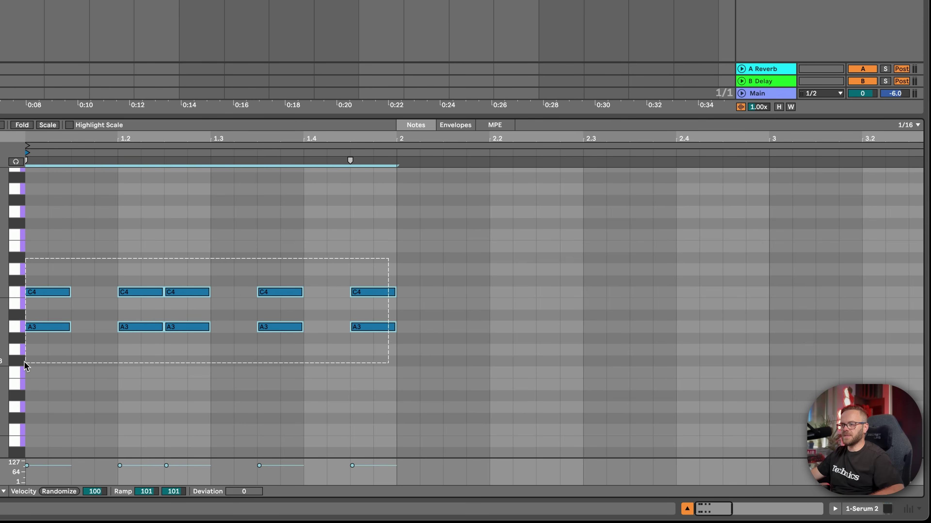
{"action": "key", "text": "ctrl+d"}
{"action": "key", "text": "ctrl+d"}
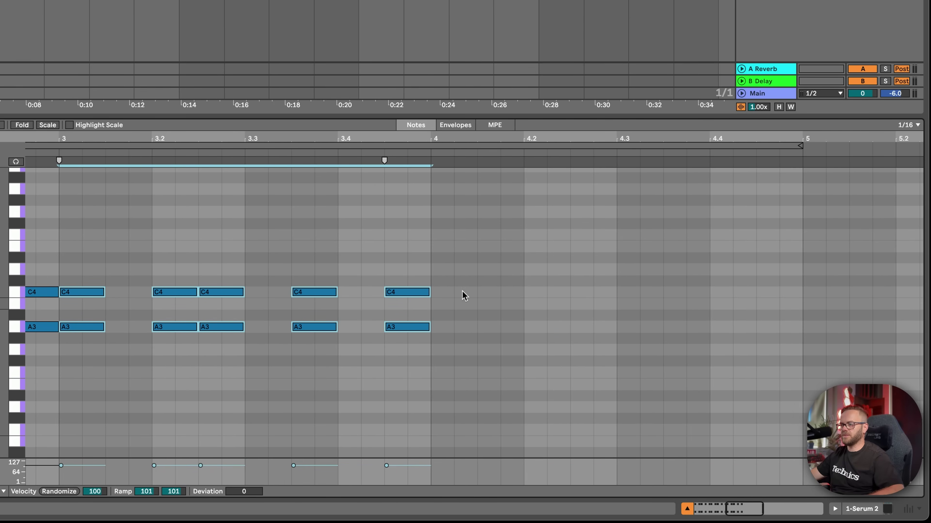
Duplicate the last two chords of bar 3 twice to fill bar 4 with evenly spaced chords.
{"action": "left_click_drag", "start_coordinate": [444, 266], "coordinate": [284, 346]}
{"action": "key", "text": "ctrl+d"}
{"action": "key", "text": "ctrl+d"}
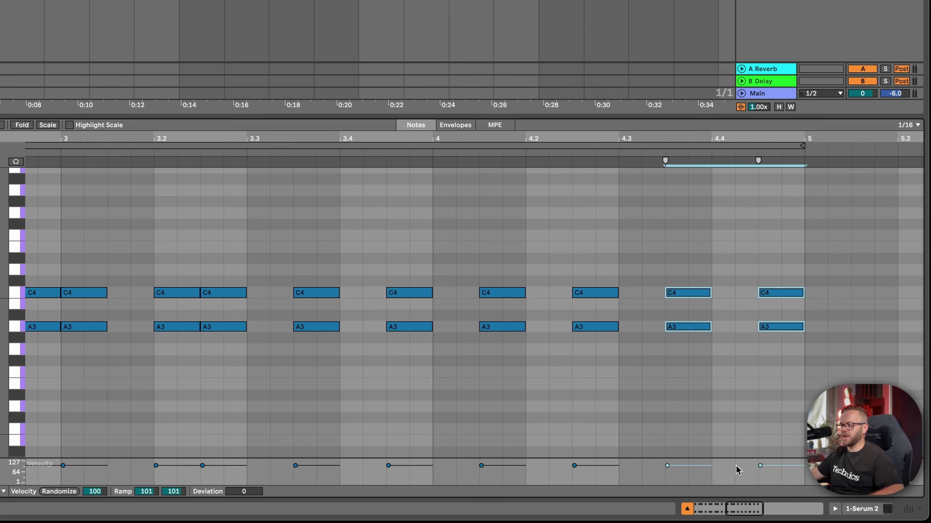
{"action": "key", "text": "minus"}
{"action": "key", "text": "minus"}
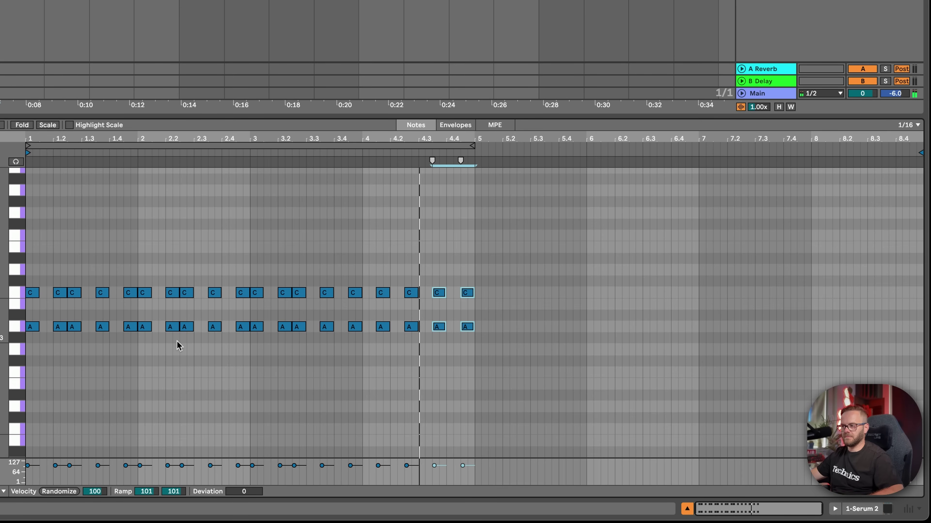
{"action": "left_click", "coordinate": [58, 316]}
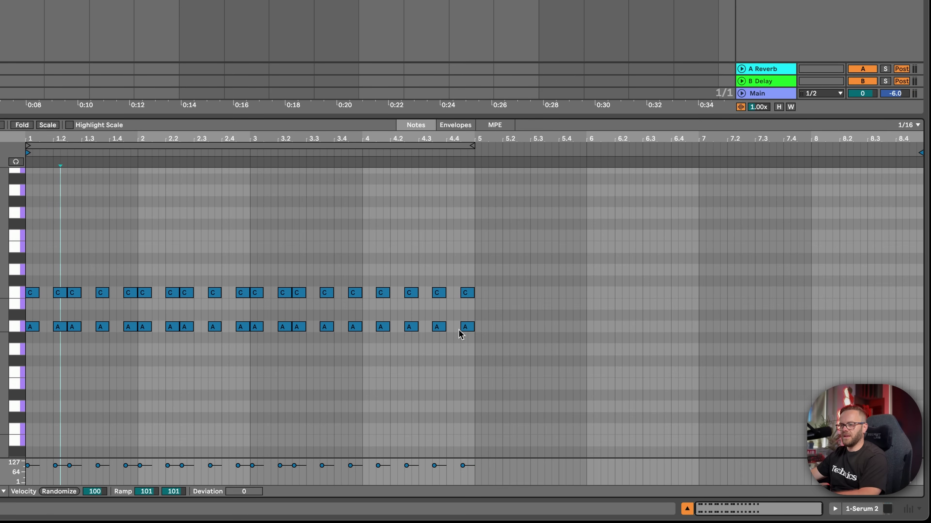
Copy the row of A notes down an octave as a bass line, and lower the upper A row to G.
{"action": "left_click_drag", "start_coordinate": [530, 328], "coordinate": [35, 329]}
{"action": "scroll", "coordinate": [57, 274], "scroll_direction": "up", "scroll_amount": 3}
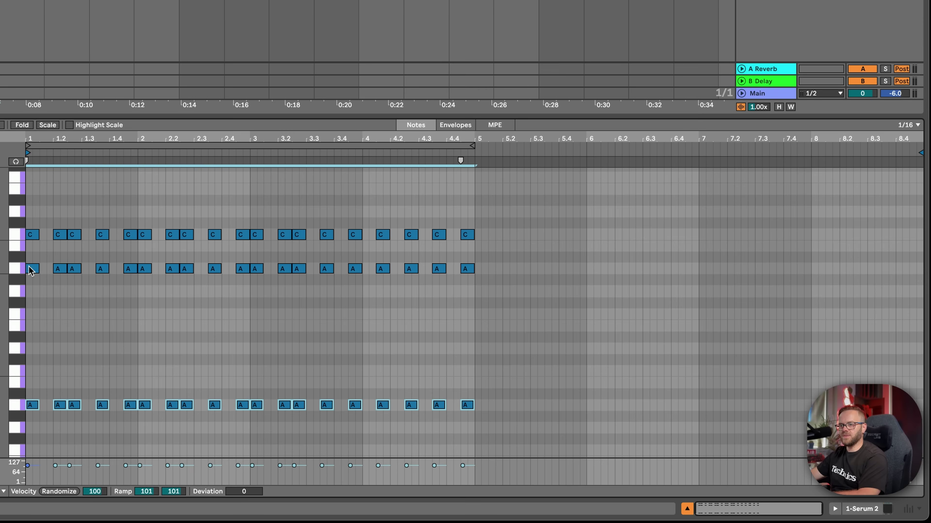
{"action": "left_click", "coordinate": [19, 270]}
{"action": "key", "text": "Down"}
{"action": "key", "text": "Down"}
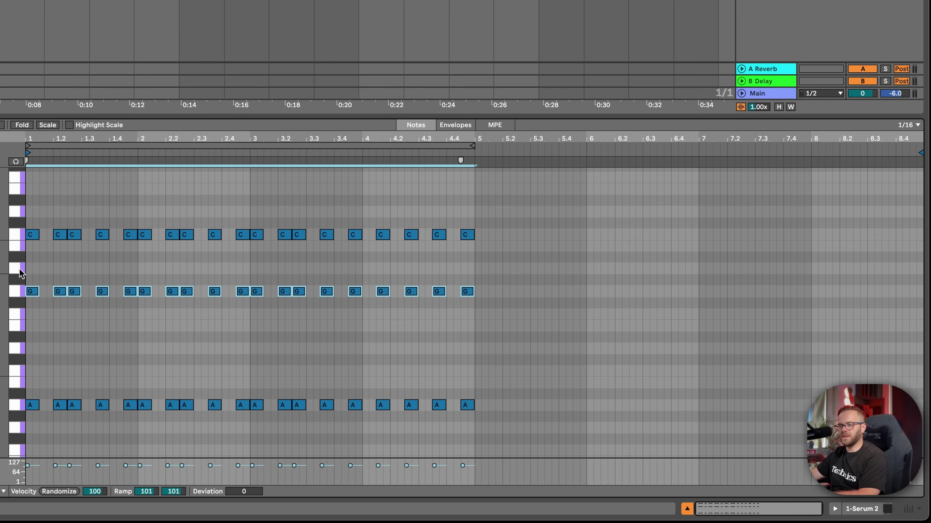
In bars 1 and 2, lower the first top note of each bar to B and the second to A.
{"action": "left_click", "coordinate": [31, 235]}
{"action": "key", "text": "Down"}
{"action": "left_click_drag", "start_coordinate": [61, 236], "coordinate": [60, 270]}
{"action": "left_click_drag", "start_coordinate": [143, 236], "coordinate": [171, 257]}
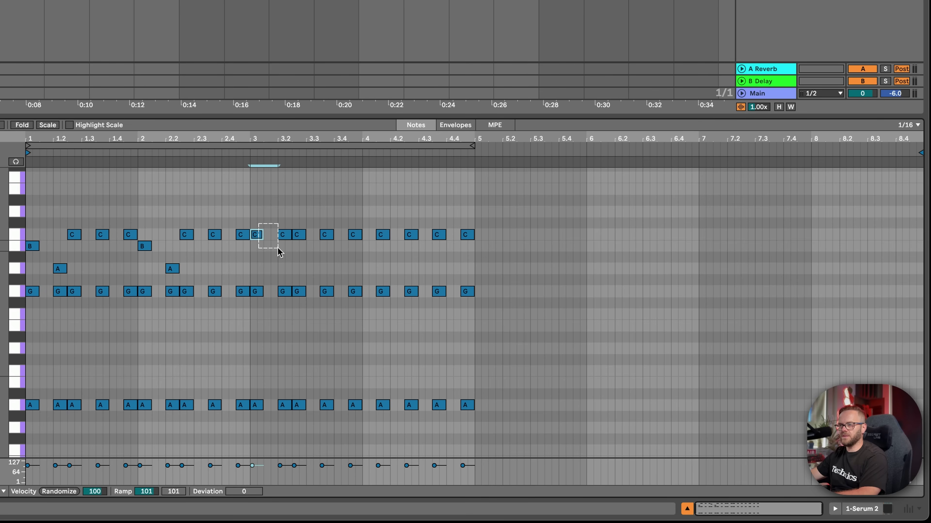
Lower the first two top notes of bar 3 to B and all following top notes to A.
{"action": "left_click_drag", "start_coordinate": [302, 227], "coordinate": [493, 262]}
{"action": "key", "text": "Down"}
{"action": "key", "text": "Down"}
{"action": "key", "text": "Down"}
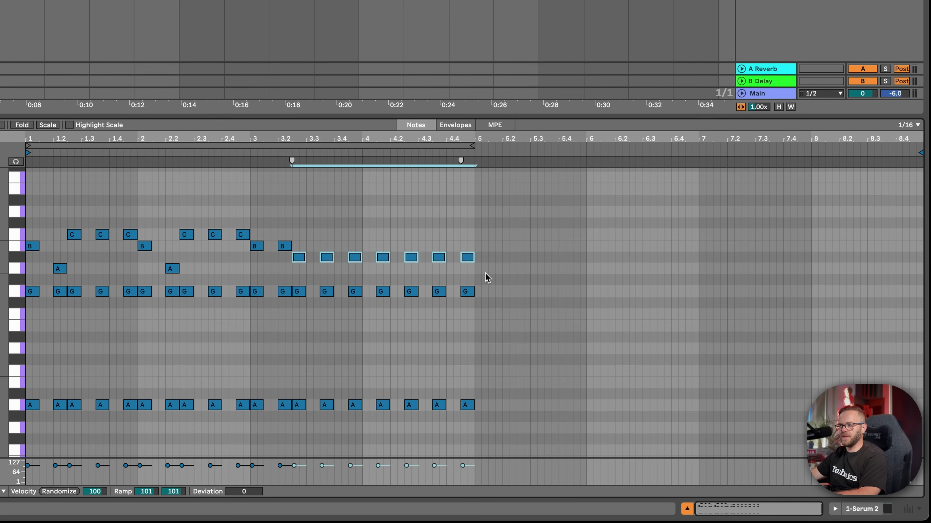
Lower the G notes from 3.2.3 to the end of bar 4 to F3.
{"action": "left_click_drag", "start_coordinate": [511, 297], "coordinate": [300, 304]}
{"action": "key", "text": "Down"}
{"action": "key", "text": "Down"}
Raise the A bass notes from bar 2 onward by three semitones to C.
{"action": "scroll", "coordinate": [285, 353], "scroll_direction": "down", "scroll_amount": 1}
{"action": "key", "text": "Up"}
{"action": "key", "text": "Up"}
{"action": "key", "text": "Up"}
Lower the A bass notes in bars 3 and 4 by four semitones to F and play the pattern.
{"action": "left_click_drag", "start_coordinate": [145, 364], "coordinate": [496, 380]}
{"action": "key", "text": "Down"}
{"action": "key", "text": "Down"}
{"action": "key", "text": "Down"}
{"action": "key", "text": "Down"}
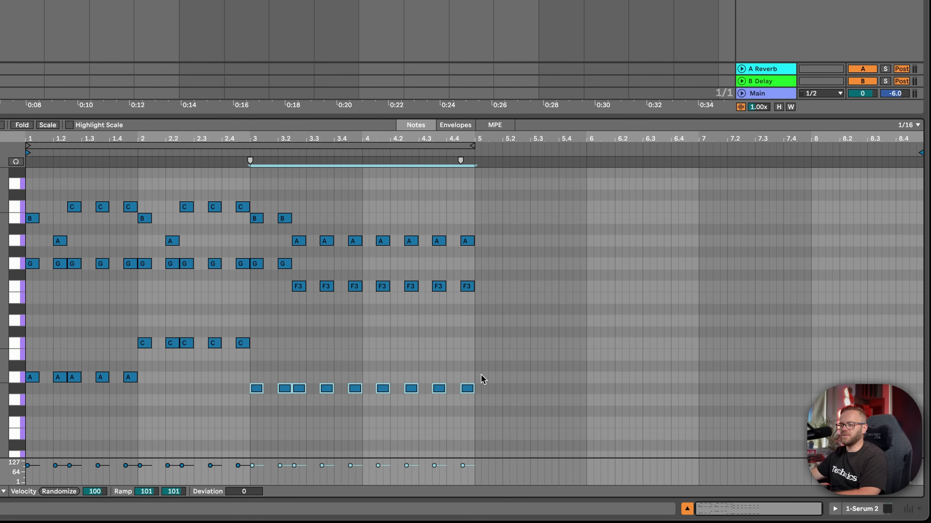
{"action": "key", "text": "space"}
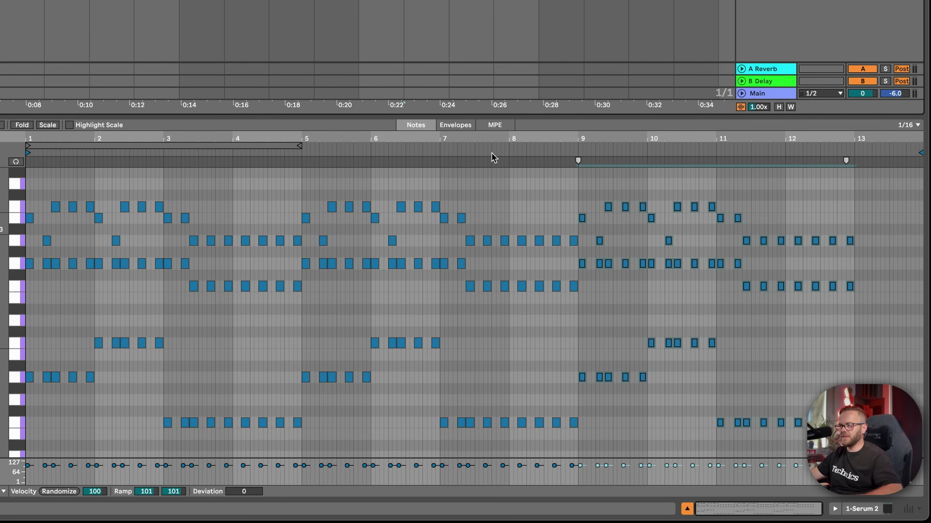
Lower the bass notes of bar 9 to F and those of bar 10 to the G below.
{"action": "left_click_drag", "start_coordinate": [479, 117], "coordinate": [480, 35]}
{"action": "left_click_drag", "start_coordinate": [624, 253], "coordinate": [743, 268]}
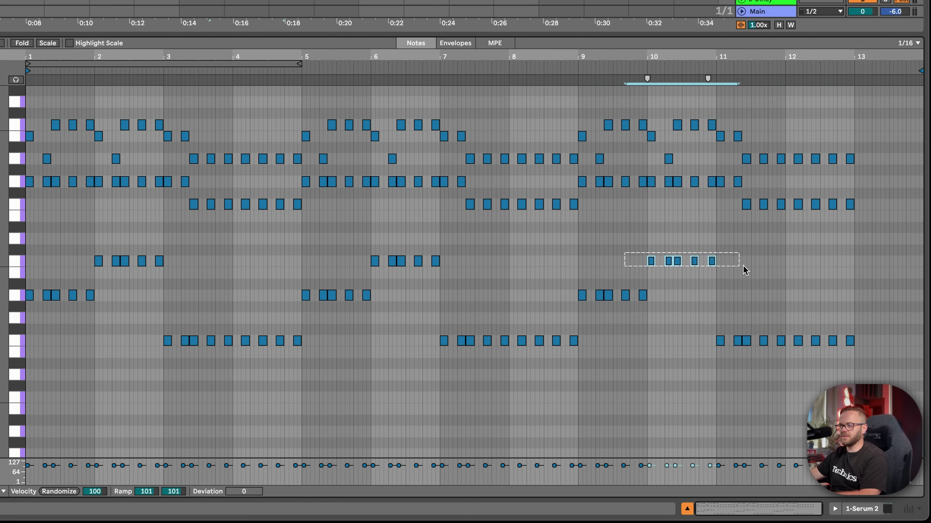
{"action": "left_click_drag", "start_coordinate": [677, 309], "coordinate": [554, 300]}
{"action": "key", "text": "Down"}
{"action": "key", "text": "Down"}
{"action": "key", "text": "Down"}
{"action": "key", "text": "Down"}
{"action": "left_click_drag", "start_coordinate": [590, 263], "coordinate": [731, 265]}
{"action": "key", "text": "Down"}
{"action": "key", "text": "Down"}
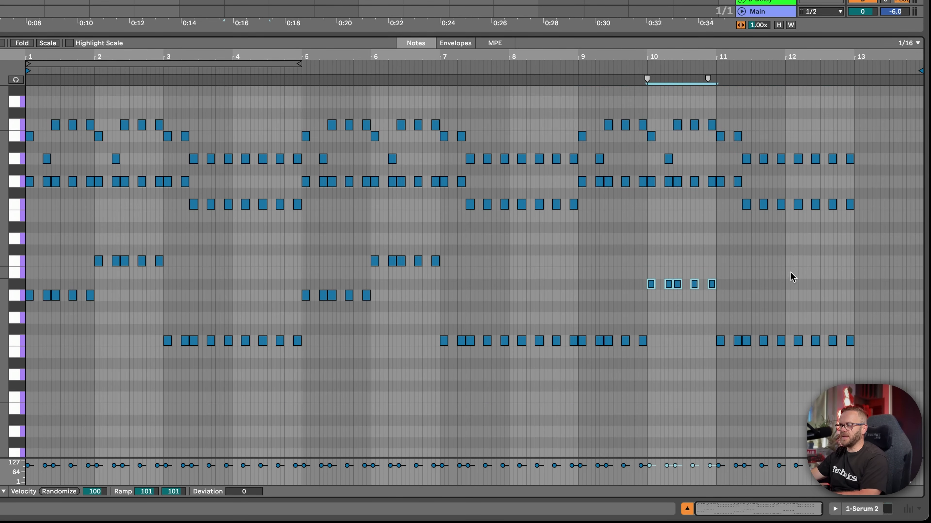
Lower the bass notes of bars 11 and 12 by three semitones to D.
{"action": "left_click_drag", "start_coordinate": [702, 372], "coordinate": [880, 329]}
{"action": "key", "text": "Down"}
{"action": "key", "text": "Down"}
{"action": "key", "text": "Down"}
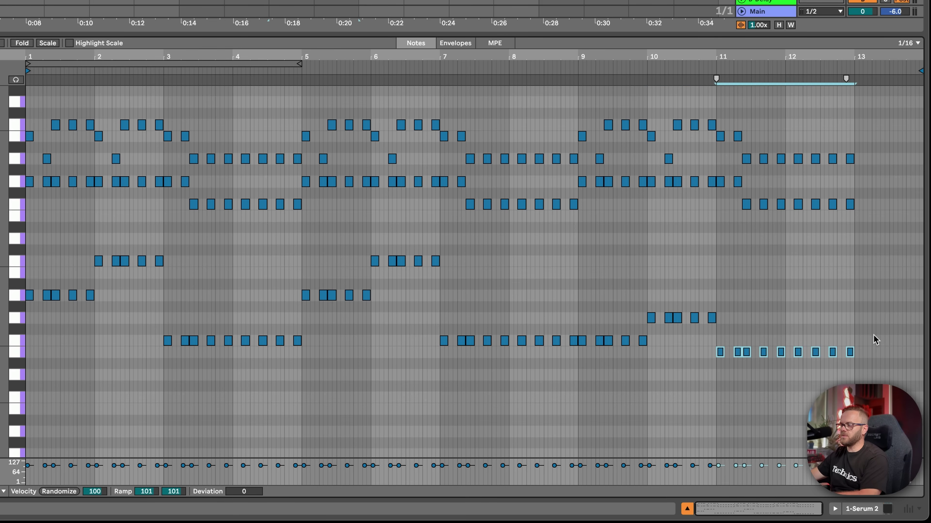
Duplicate bars 9 to 12 into bars 13 to 16 and raise the bass notes of bars 15 and 16 by an octave.
{"action": "key", "text": "x"}
{"action": "left_click_drag", "start_coordinate": [475, 92], "coordinate": [701, 454]}
{"action": "key", "text": "ctrl+d"}
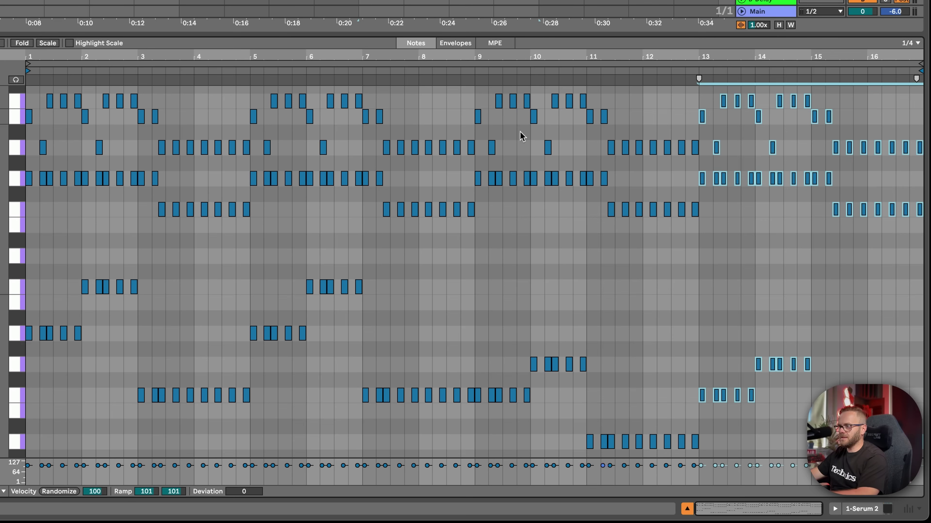
{"action": "left_click", "coordinate": [783, 426]}
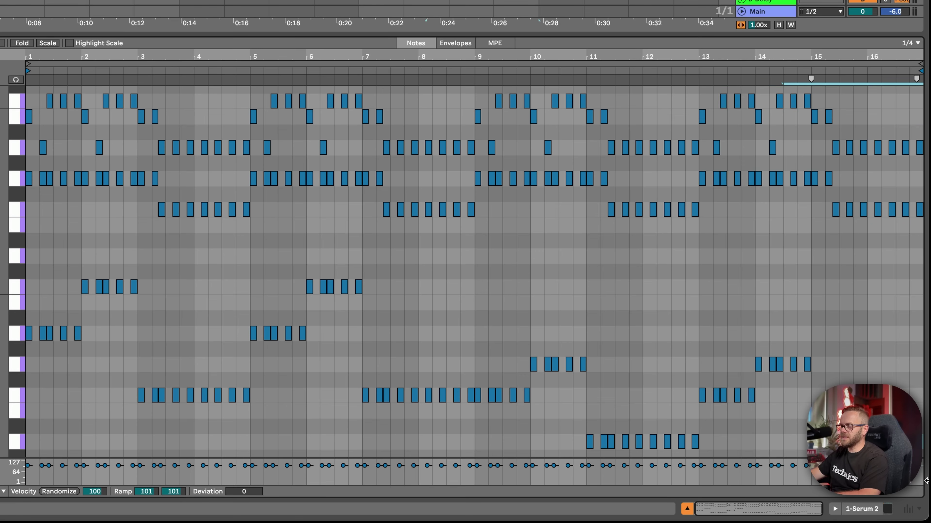
{"action": "key", "text": "shift+Up"}
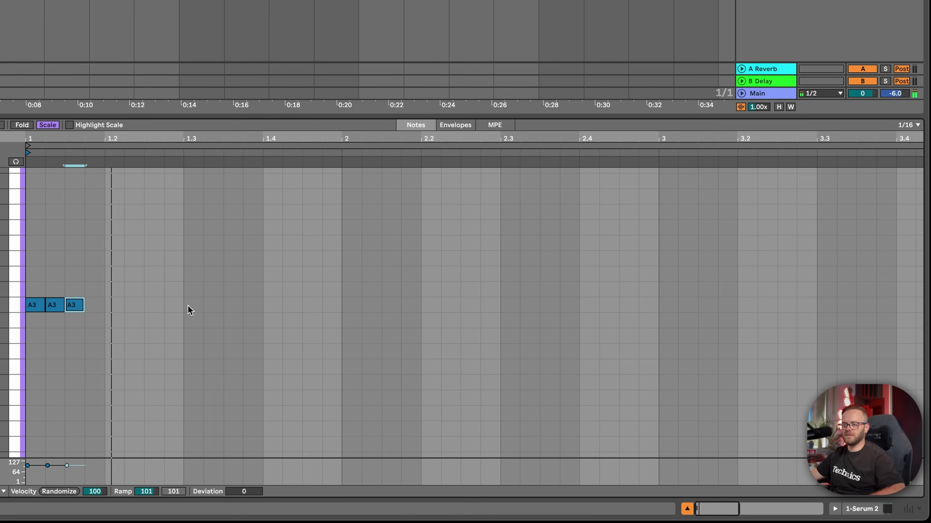
Add sixteenth A3 notes at 1.2, 1.2.3, 1.3, 1.3.4 and 1.4.3 after the opening three notes.
{"action": "left_click", "coordinate": [113, 313]}
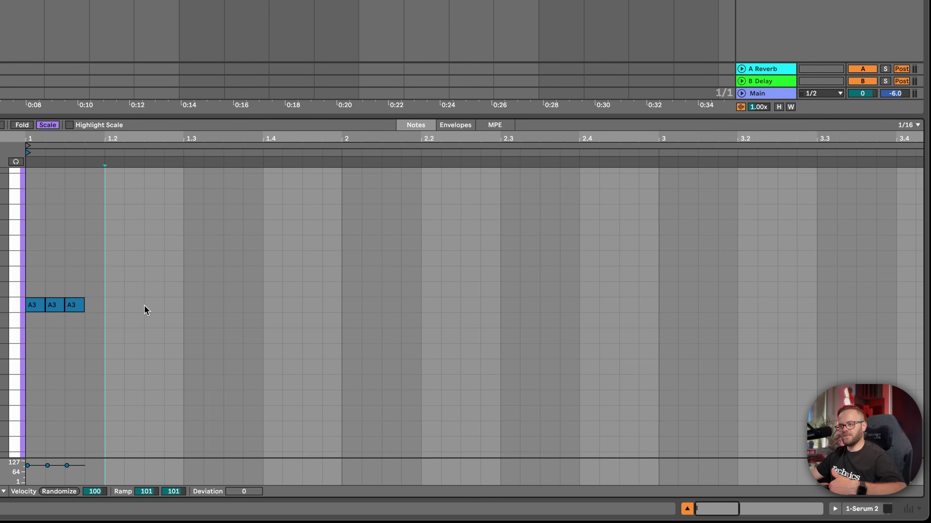
{"action": "double_click", "coordinate": [146, 306]}
{"action": "double_click", "coordinate": [108, 306]}
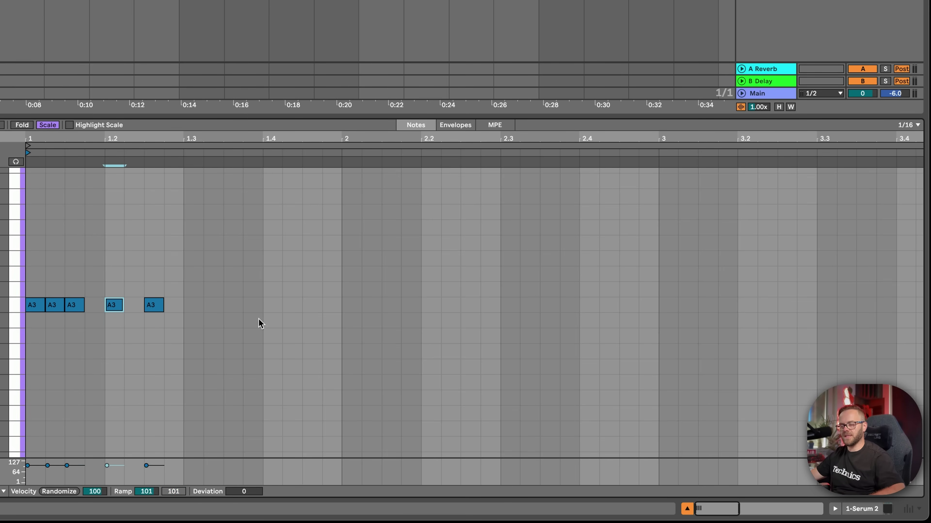
{"action": "double_click", "coordinate": [188, 306]}
{"action": "double_click", "coordinate": [251, 308]}
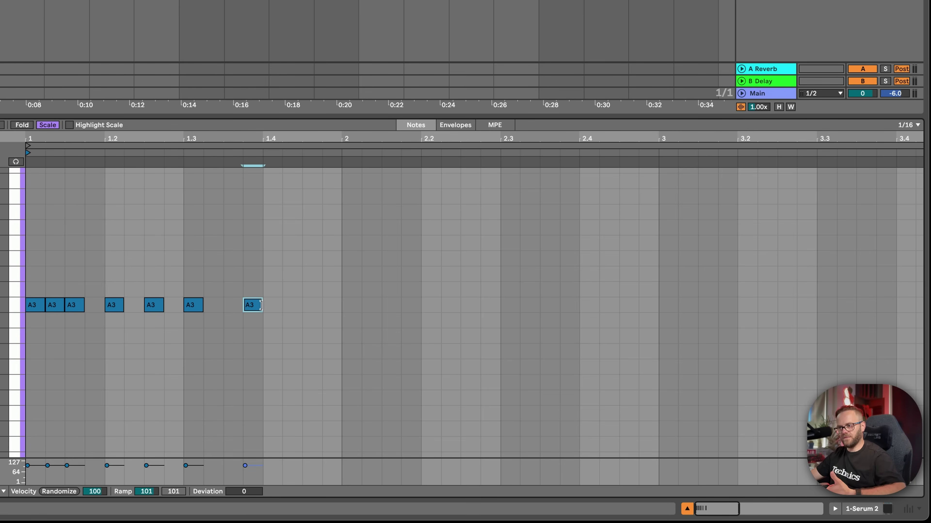
{"action": "key", "text": "space"}
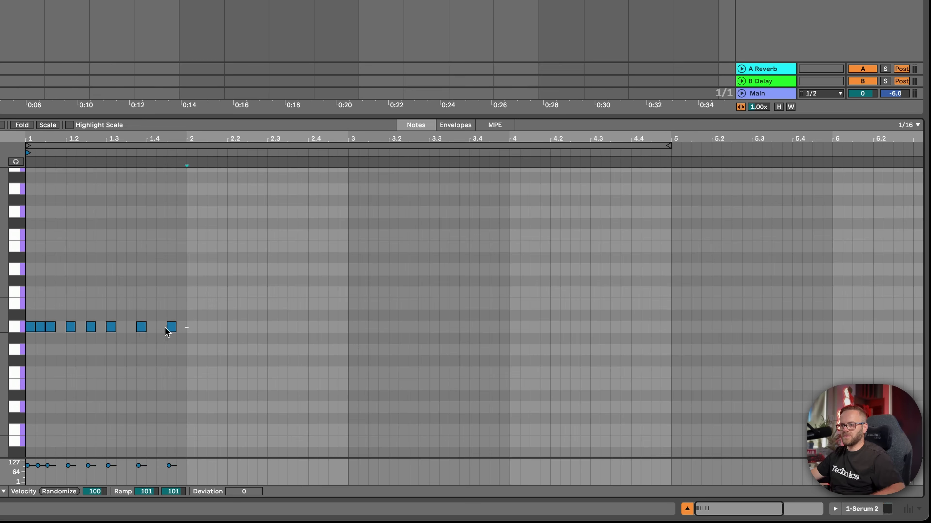
Duplicate the one-bar A3 rhythm across bars 2, 3 and 4.
{"action": "key", "text": "ctrl+a"}
{"action": "key", "text": "ctrl+d"}
{"action": "key", "text": "ctrl+d"}
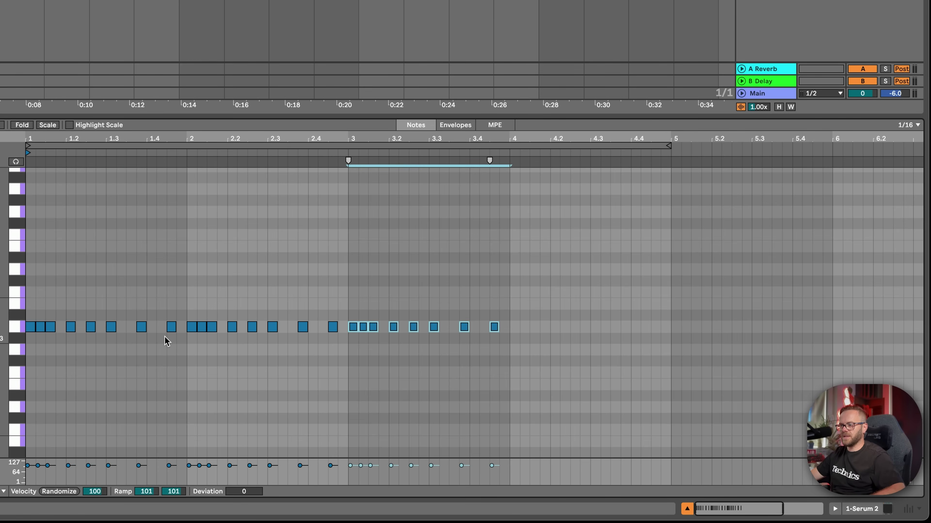
{"action": "key", "text": "ctrl+d"}
Move the first two notes of bars 2 and 4 two sixteenths later and copy all A3 notes up to C4.
{"action": "left_click", "coordinate": [191, 327]}
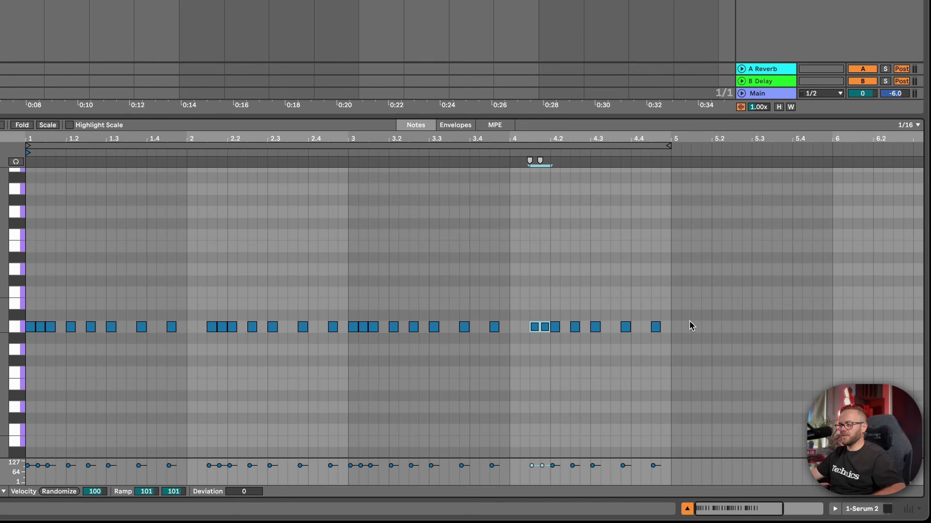
{"action": "left_click_drag", "start_coordinate": [686, 327], "coordinate": [40, 326]}
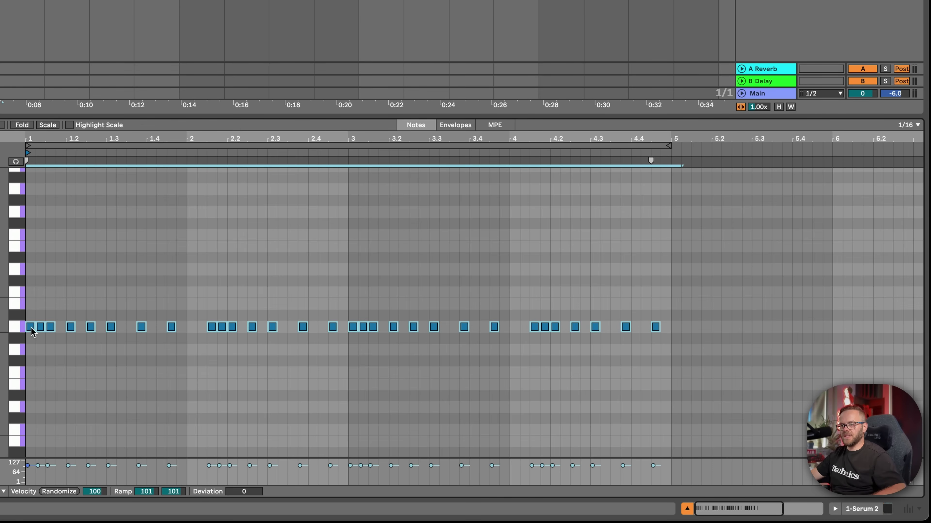
{"action": "left_click_drag", "start_coordinate": [33, 332], "coordinate": [33, 298]}
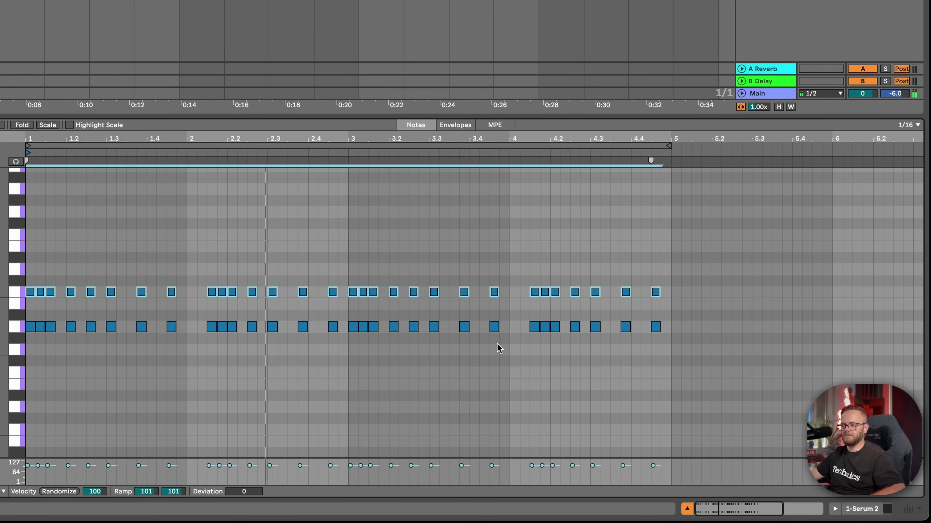
Lower the chords at 1.2 and 1.2.3 by two semitones and the last three chords of bar 1 by three semitones.
{"action": "left_click_drag", "start_coordinate": [62, 270], "coordinate": [84, 319]}
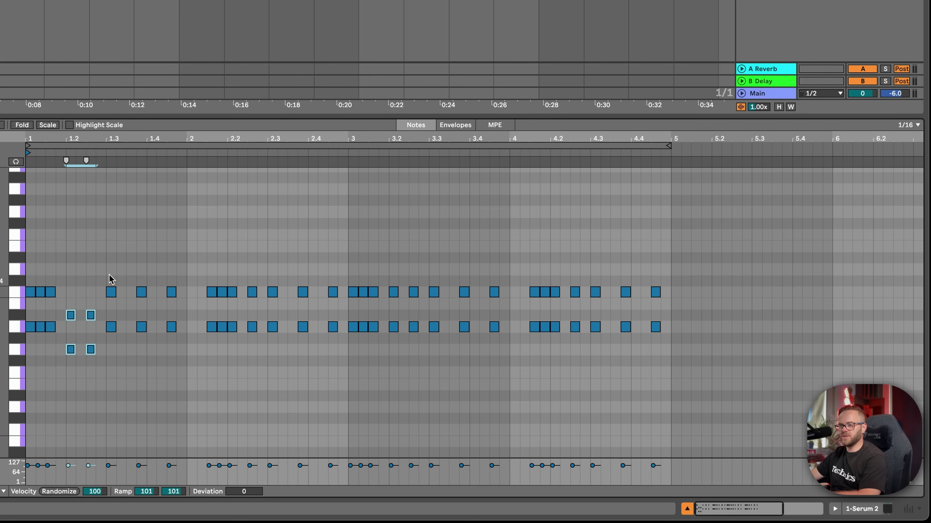
{"action": "left_click_drag", "start_coordinate": [111, 279], "coordinate": [184, 354]}
{"action": "key", "text": "Down"}
{"action": "key", "text": "Down"}
{"action": "key", "text": "Down"}
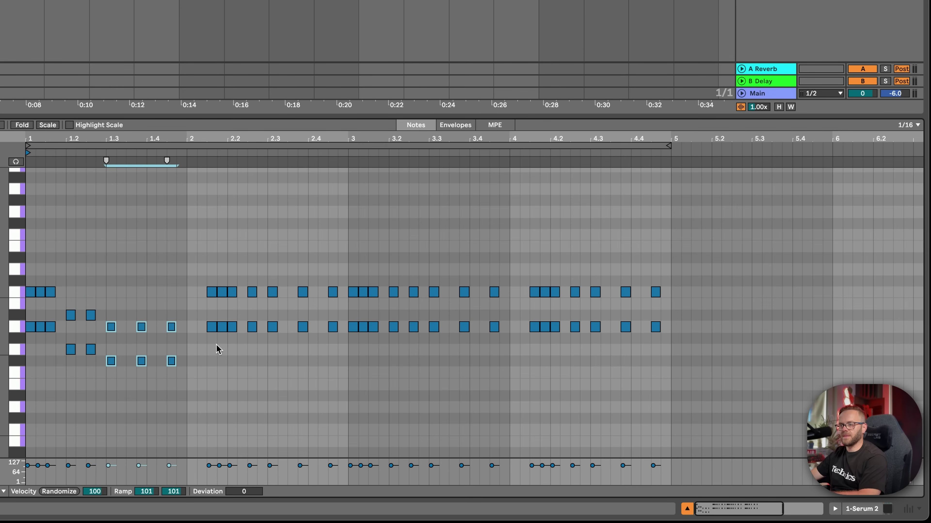
Lower the first two chords of bar 2 by three semitones and the next three by two semitones.
{"action": "left_click", "coordinate": [198, 288]}
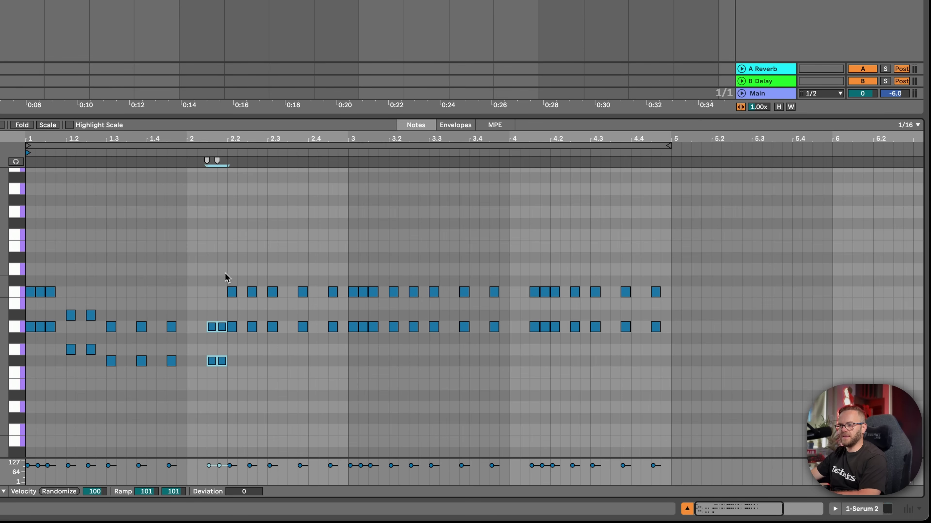
{"action": "left_click_drag", "start_coordinate": [226, 277], "coordinate": [289, 337]}
{"action": "key", "text": "Down"}
{"action": "key", "text": "Down"}
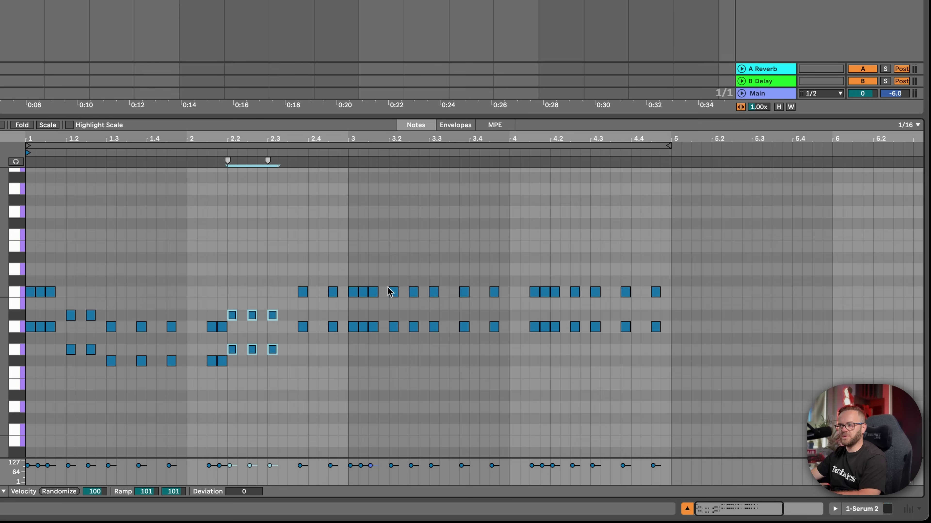
Duplicate bars 1 and 2 over bars 3 and 4 and raise the first three chords of bar 3 by two semitones.
{"action": "left_click_drag", "start_coordinate": [28, 408], "coordinate": [384, 339]}
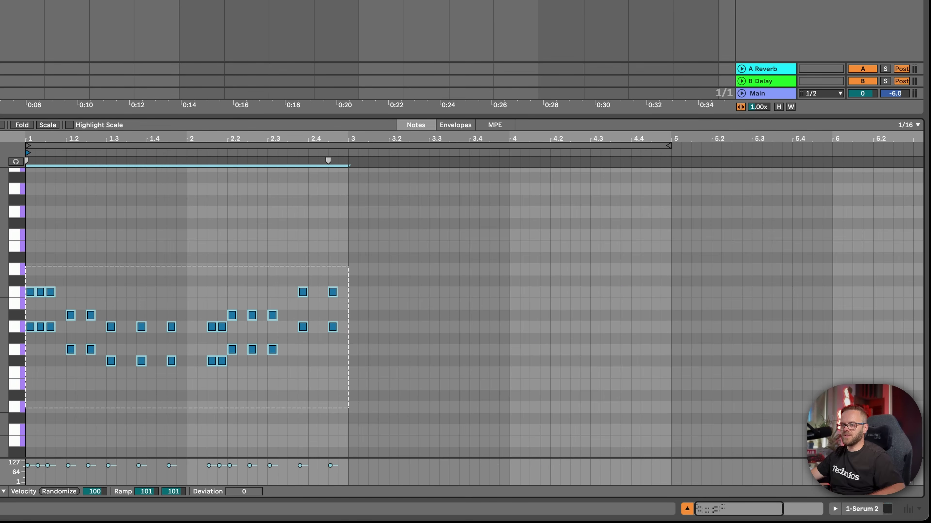
{"action": "key", "text": "super+d"}
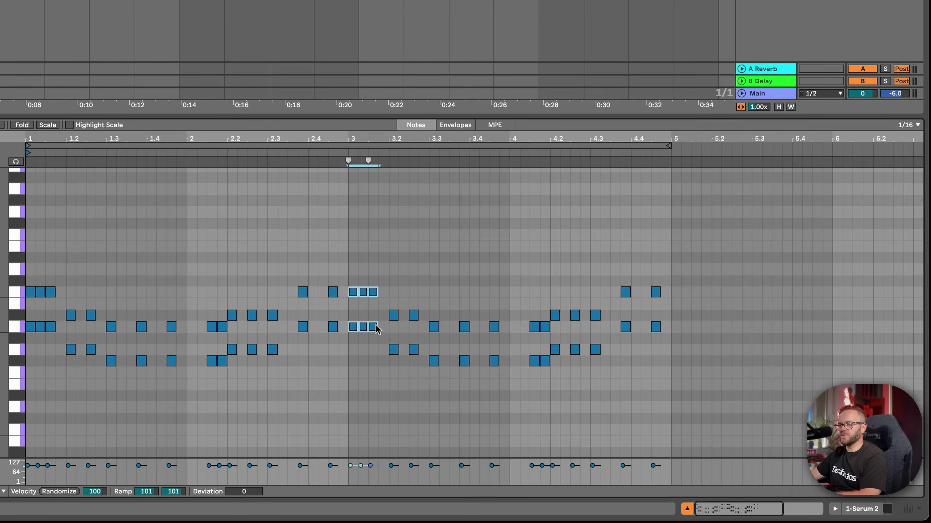
{"action": "key", "text": "Up"}
{"action": "key", "text": "Up"}
Raise the chords at 3.2 and 3.2.3 by two semitones, and lower the one at 3.2.3 by two again.
{"action": "left_click_drag", "start_coordinate": [382, 364], "coordinate": [422, 310]}
{"action": "key", "text": "Up"}
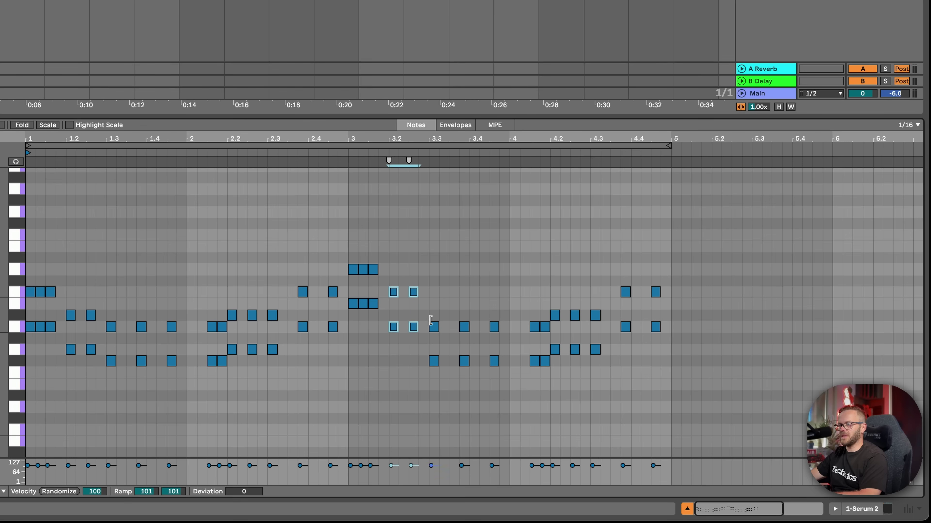
{"action": "left_click", "coordinate": [430, 320]}
{"action": "left_click", "coordinate": [413, 346]}
{"action": "key", "text": "Down"}
{"action": "key", "text": "Down"}
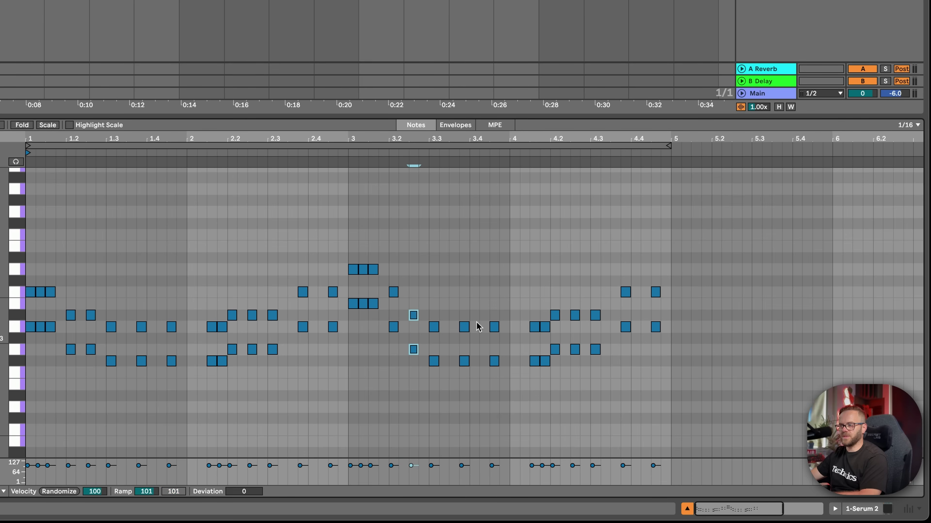
Raise the chord at 4.1.4 by one semitone and the chords at 4.2, 4.2.3 and 4.3 by two semitones.
{"action": "left_click_drag", "start_coordinate": [429, 305], "coordinate": [505, 385]}
{"action": "left_click", "coordinate": [548, 330]}
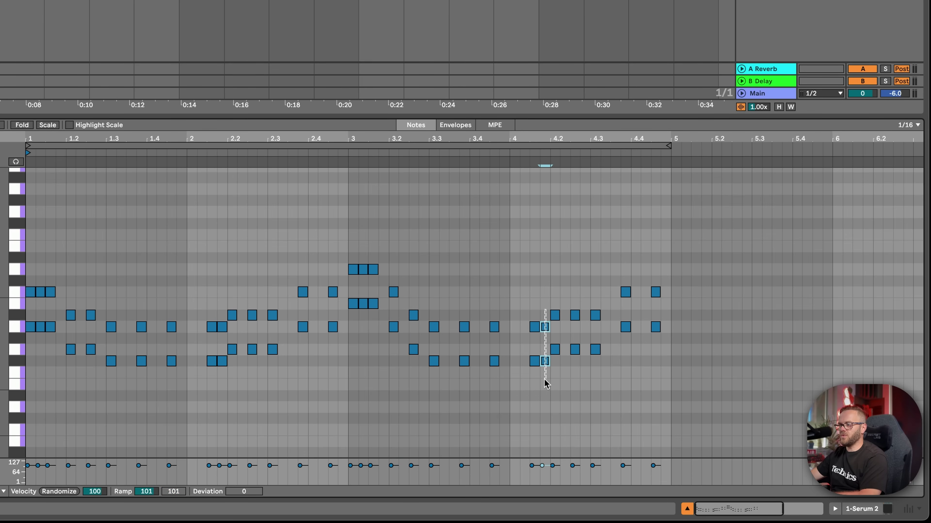
{"action": "key", "text": "Up"}
{"action": "key", "text": "Up"}
{"action": "left_click", "coordinate": [576, 282]}
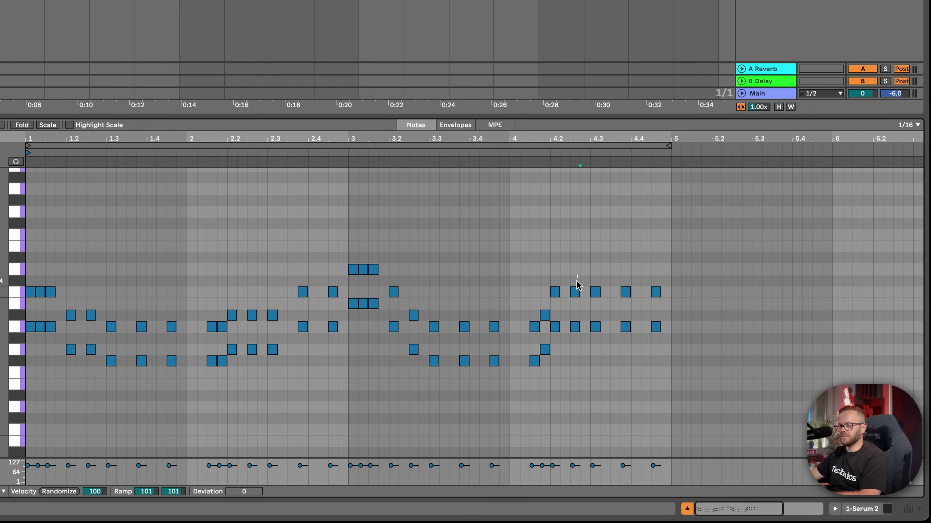
Lower the chord at 4.2.3 by two semitones, and bring the last three chords of bar 4 down to A and F sharp.
{"action": "left_click_drag", "start_coordinate": [594, 277], "coordinate": [693, 371]}
{"action": "key", "text": "Down"}
{"action": "key", "text": "Down"}
{"action": "key", "text": "Down"}
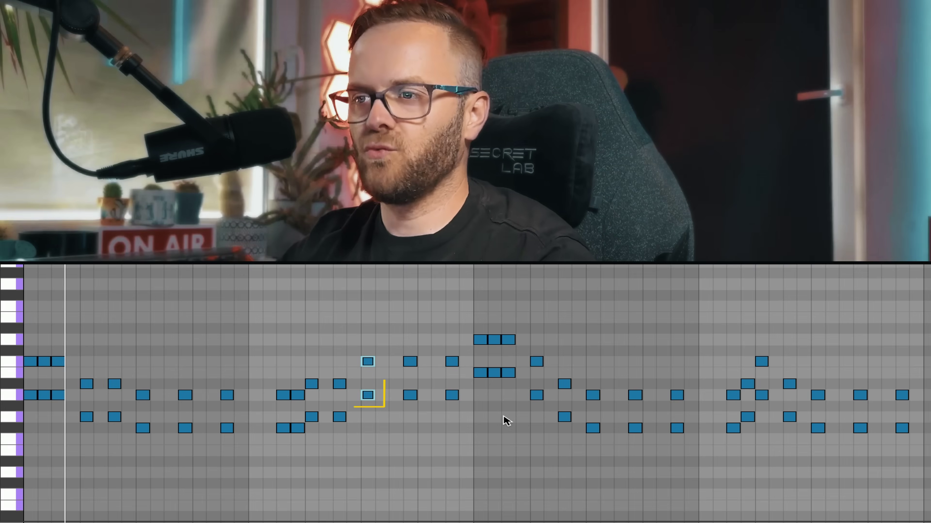
{"action": "left_click", "coordinate": [657, 497]}
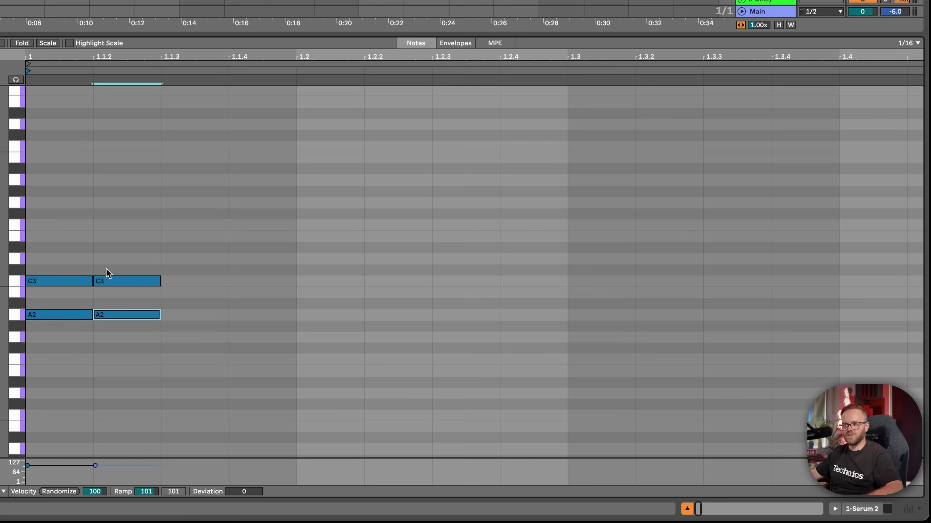
Copy the A2 and C3 sixteenth-note chord to 1.1.3, 1.2 and 1.2.3.
{"action": "left_click_drag", "start_coordinate": [69, 253], "coordinate": [60, 315]}
{"action": "left_click_drag", "start_coordinate": [130, 246], "coordinate": [228, 281]}
{"action": "left_click", "coordinate": [135, 355]}
{"action": "scroll", "coordinate": [134, 356], "scroll_direction": "down", "scroll_amount": 5}
{"action": "left_click_drag", "start_coordinate": [229, 281], "coordinate": [335, 278]}
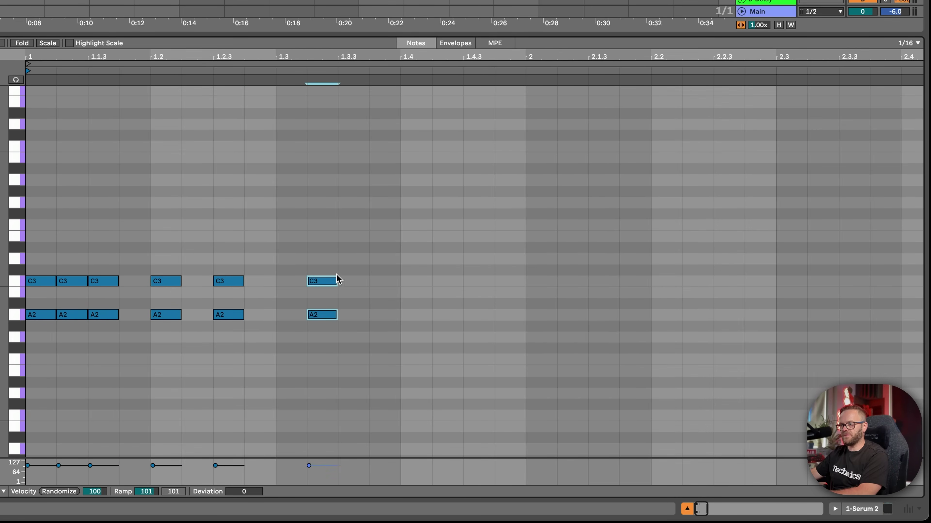
{"action": "key", "text": "ctrl+z"}
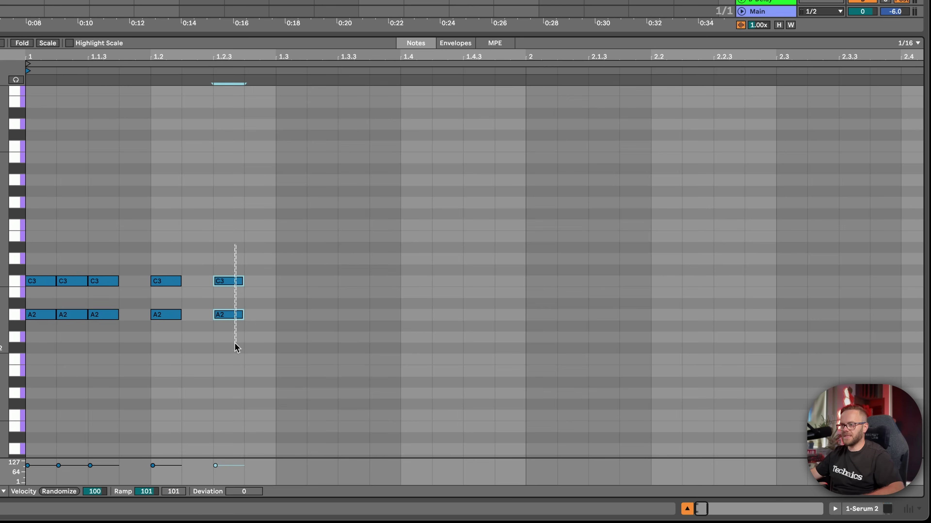
Copy the A2 and C3 chord to 1.3.3, 1.4.3, 2.1.3, 2.2.3, 2.3.3 and 2.4.
{"action": "left_click_drag", "start_coordinate": [232, 287], "coordinate": [851, 290]}
{"action": "scroll", "coordinate": [426, 265], "scroll_direction": "down", "scroll_amount": 5}
{"action": "left_click_drag", "start_coordinate": [423, 256], "coordinate": [380, 319]}
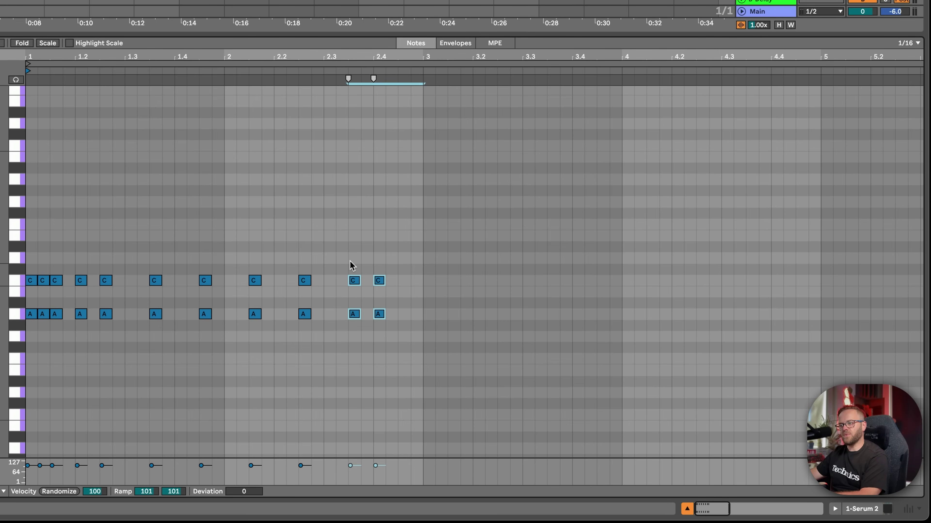
Lower the last two chords of bar 2 by one semitone.
{"action": "left_click", "coordinate": [333, 245]}
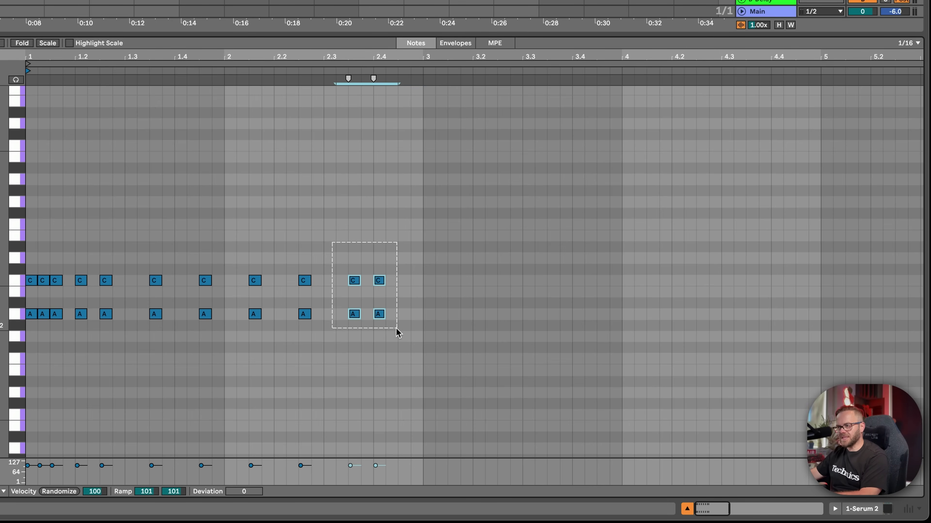
{"action": "key", "text": "Down"}
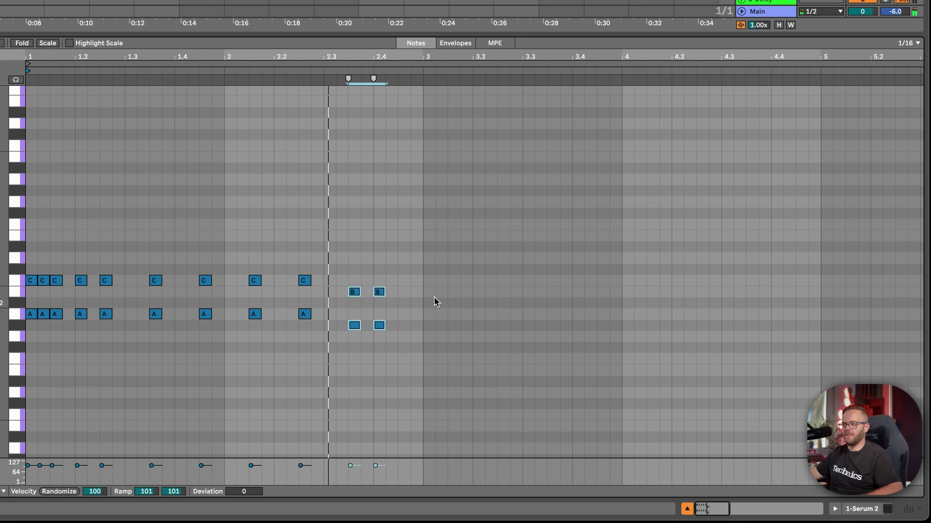
{"action": "left_click_drag", "start_coordinate": [427, 267], "coordinate": [335, 287]}
Duplicate the whole two-bar chord pattern three times to fill bars 3 to 8.
{"action": "key", "text": "ctrl+a"}
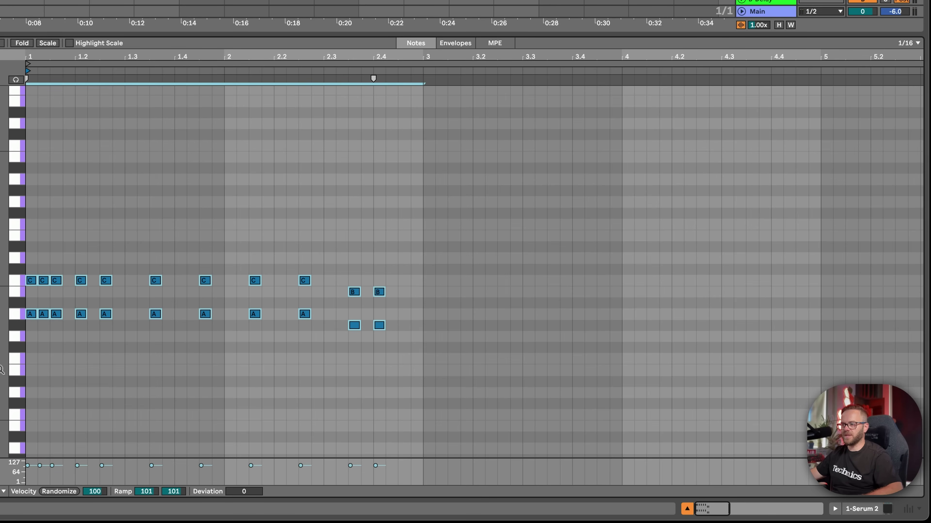
{"action": "key", "text": "ctrl+d"}
{"action": "key", "text": "ctrl+d"}
{"action": "key", "text": "ctrl+d"}
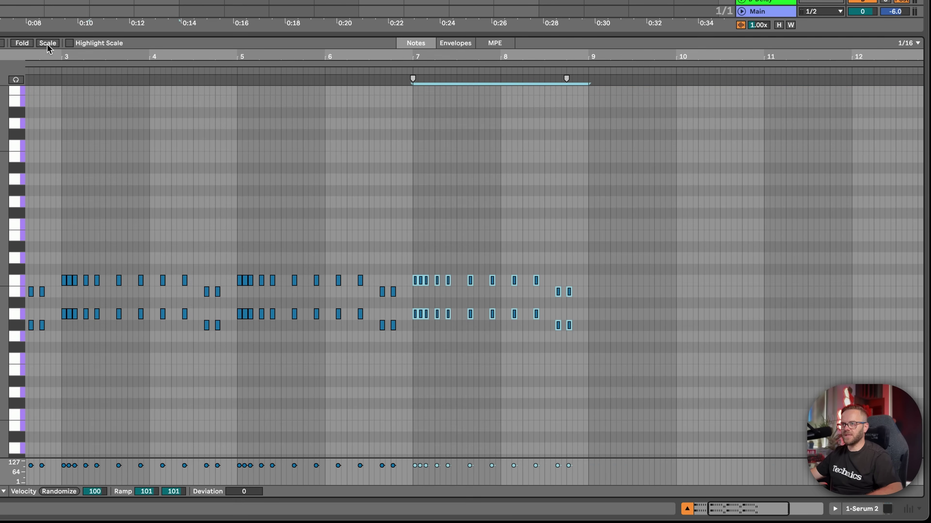
Turn on scale highlighting in the note editor, keeping all keys displayed.
{"action": "left_click", "coordinate": [48, 43]}
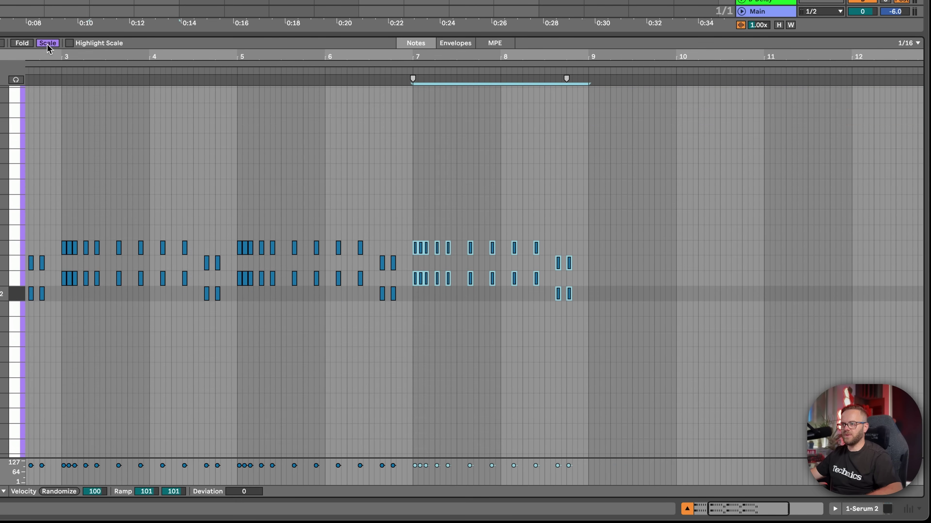
{"action": "left_click", "coordinate": [46, 43]}
{"action": "left_click", "coordinate": [70, 43]}
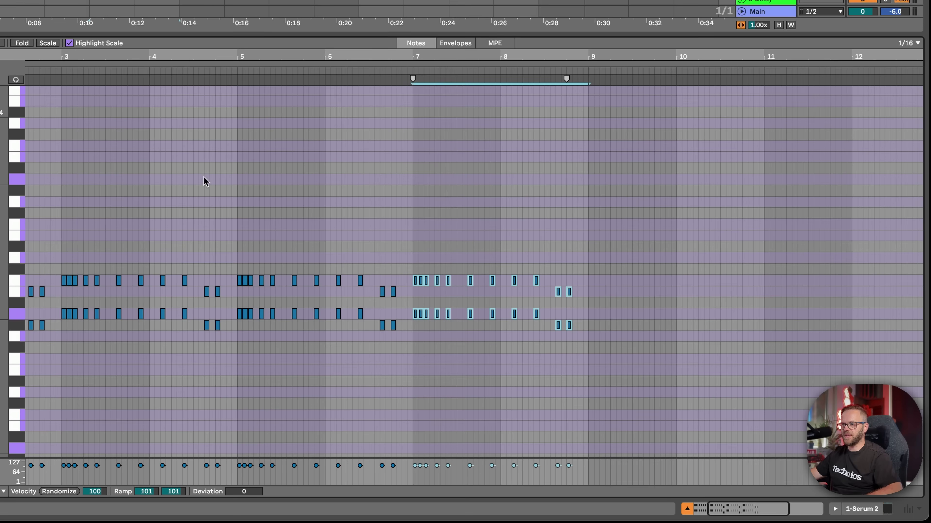
Copy the C3 notes of bars 5 and 6 up to E3, raising the copies at 5.4.3 to F3 and at 6.1.3 and 6.2.3 to G3.
{"action": "left_click_drag", "start_coordinate": [392, 271], "coordinate": [240, 244]}
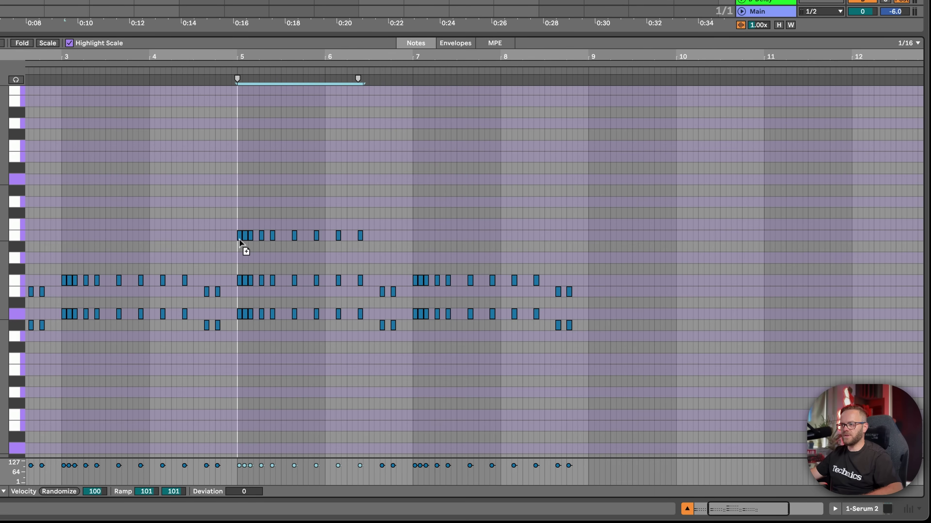
{"action": "left_click", "coordinate": [317, 236]}
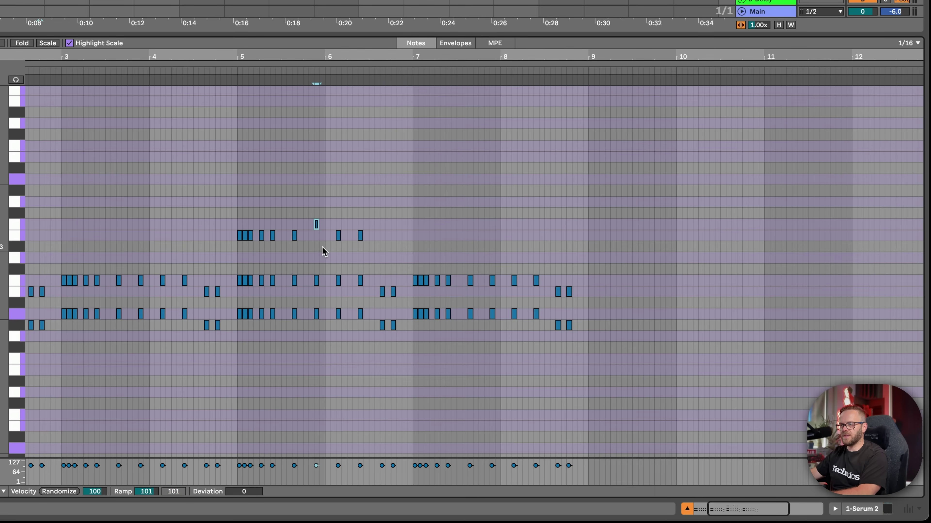
{"action": "left_click_drag", "start_coordinate": [323, 248], "coordinate": [372, 238]}
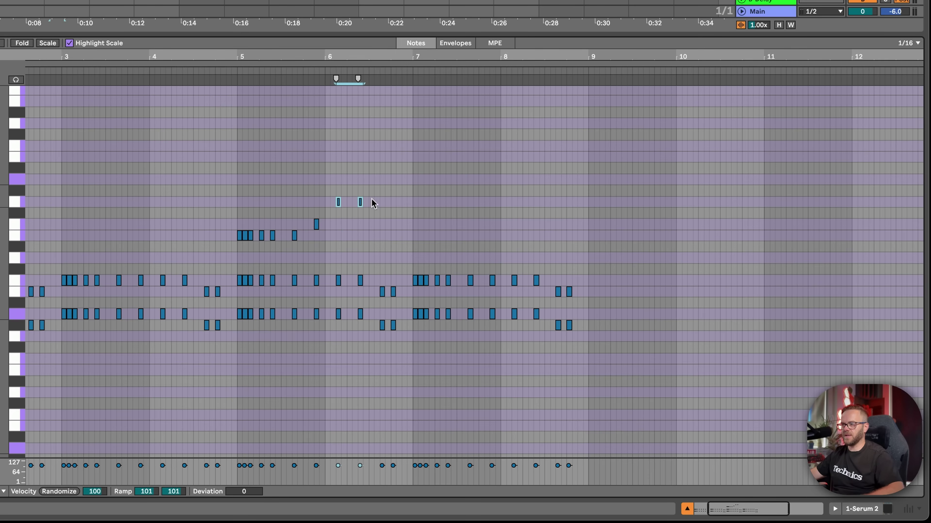